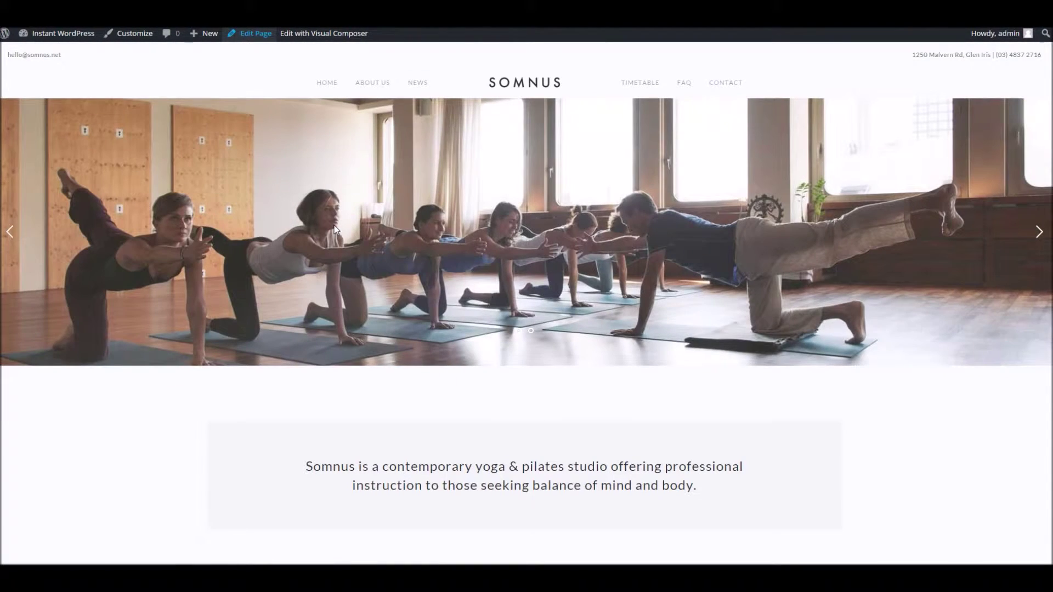
- Look over the existing Somnus home page from the image slider down to the upcoming workshops
scroll(238, 237, down, 12)
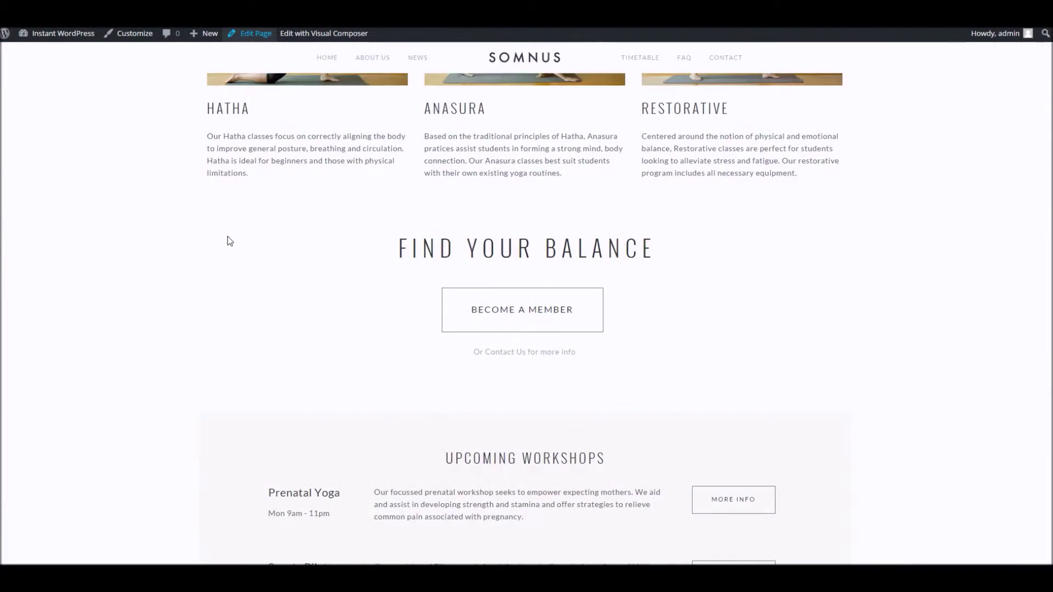
scroll(229, 241, up, 12)
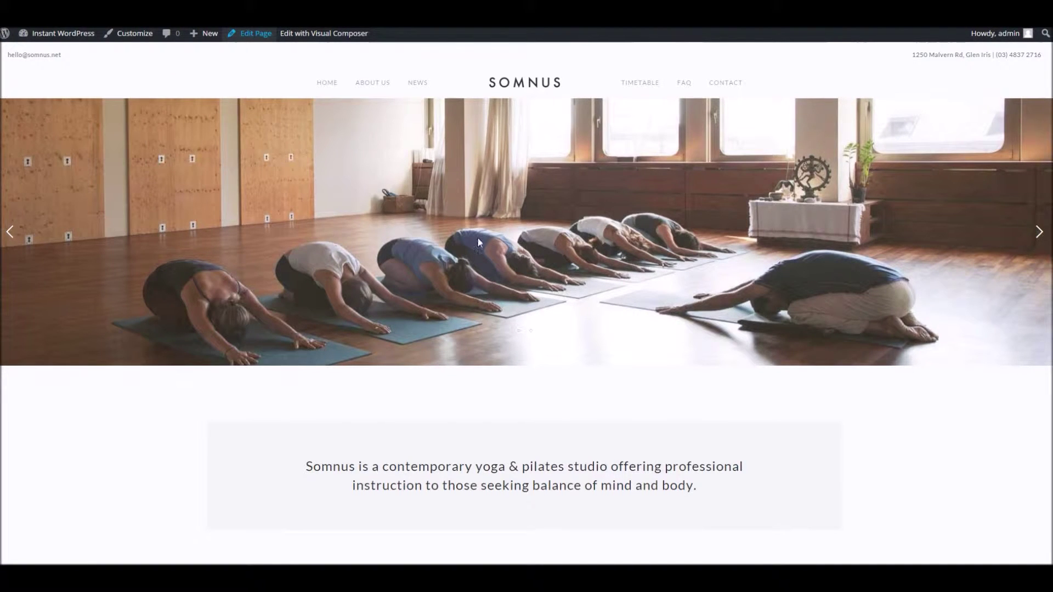
scroll(411, 285, down, 2)
scroll(264, 117, up, 2)
- Create a new page titled "Dans Home" and switch it to the Visual Composer backend editor
mouse_move(214, 42)
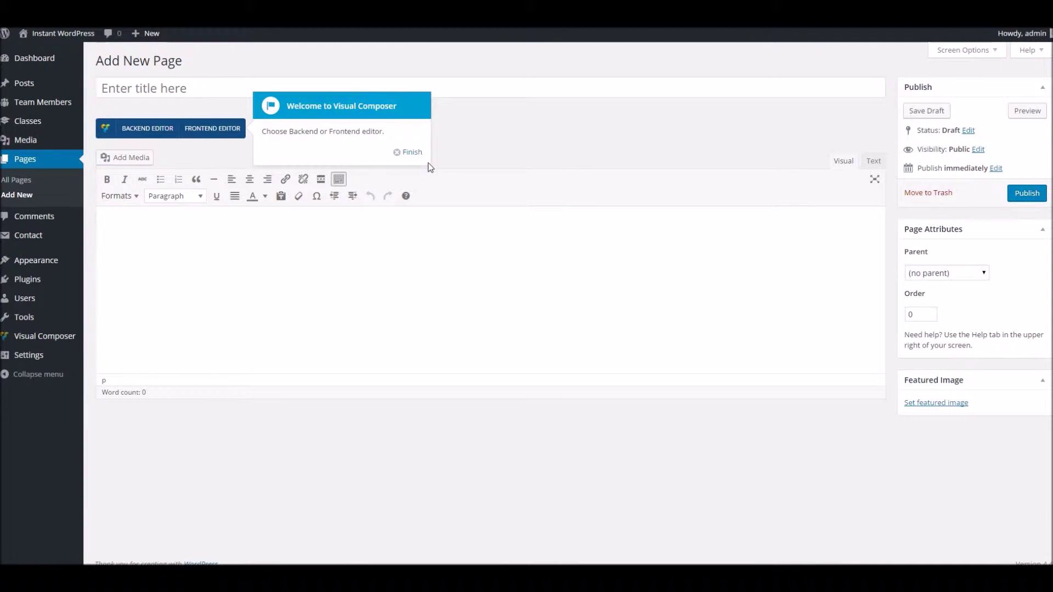
click(411, 153)
click(398, 93)
text(Dans Home)
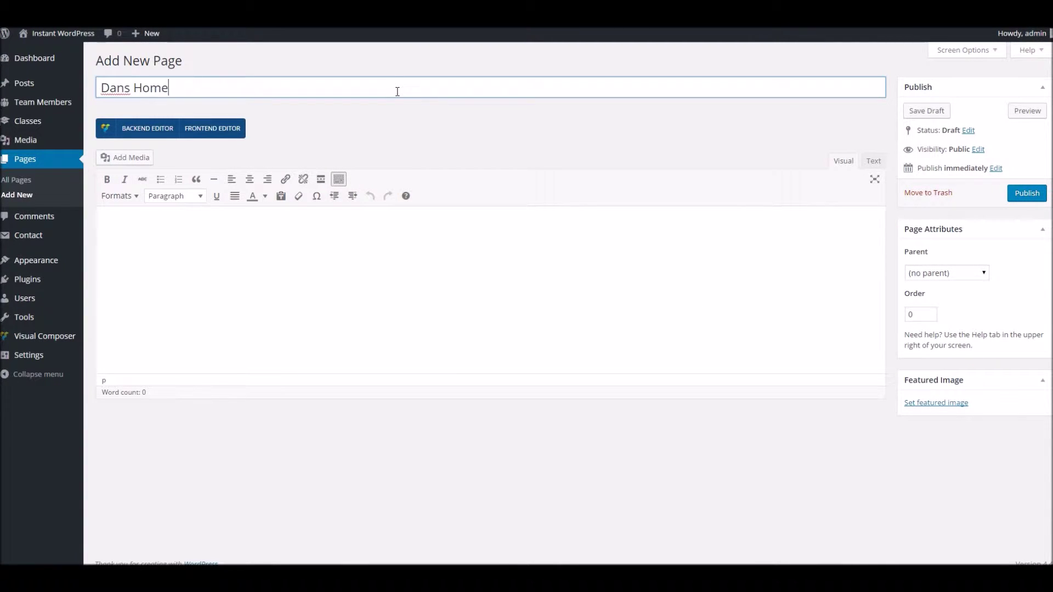
click(180, 136)
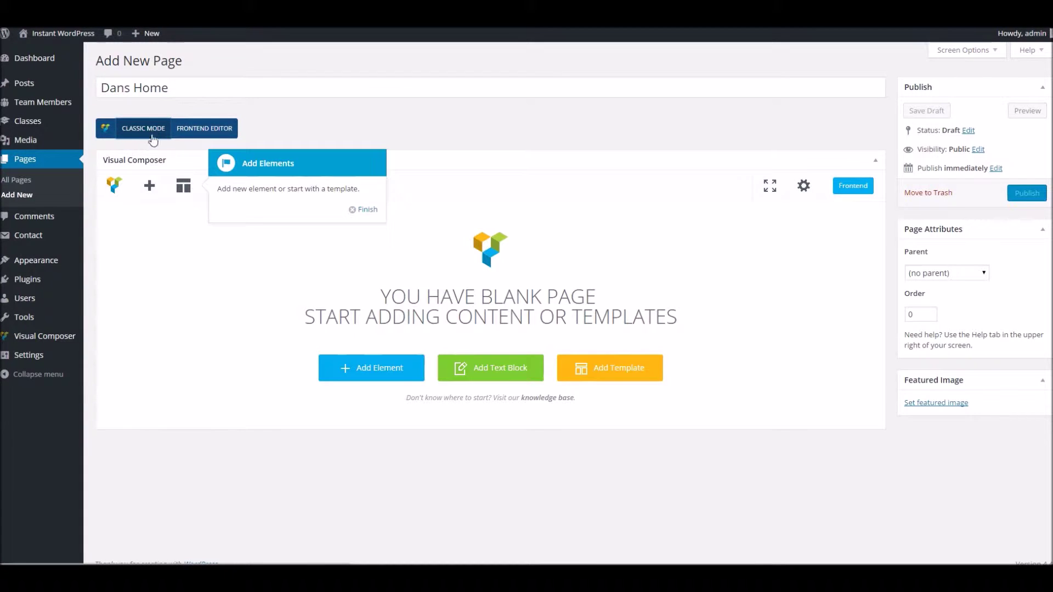
click(371, 213)
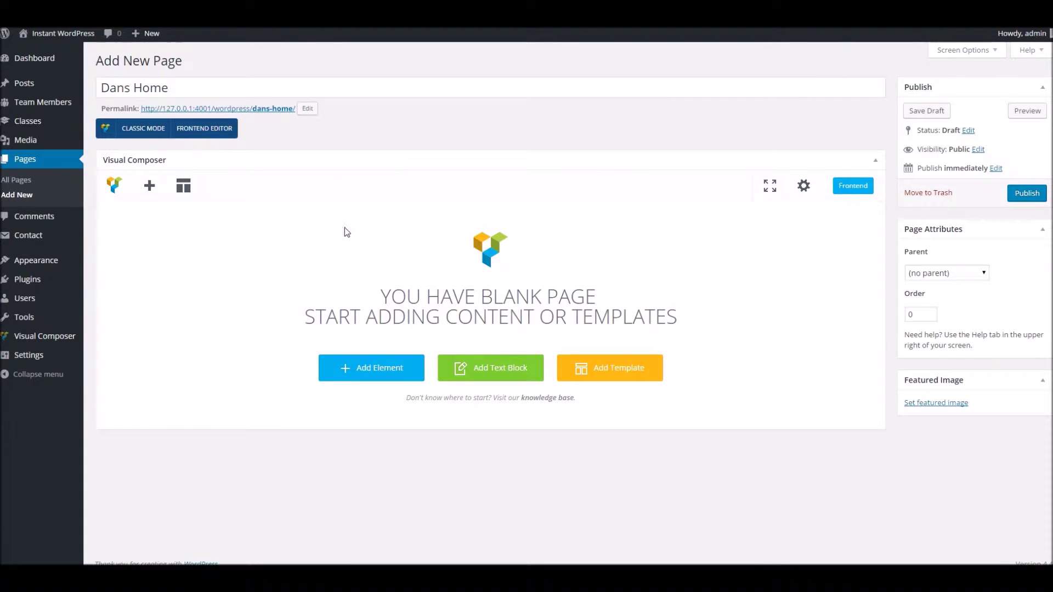
- Add a row to the blank page and place a WP Text element inside it
click(150, 187)
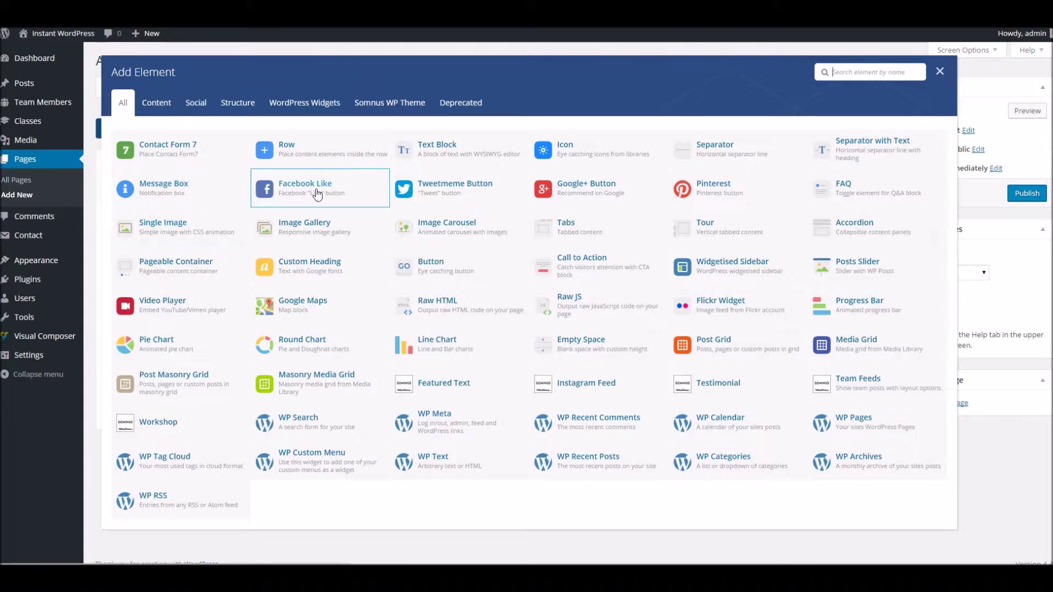
click(290, 164)
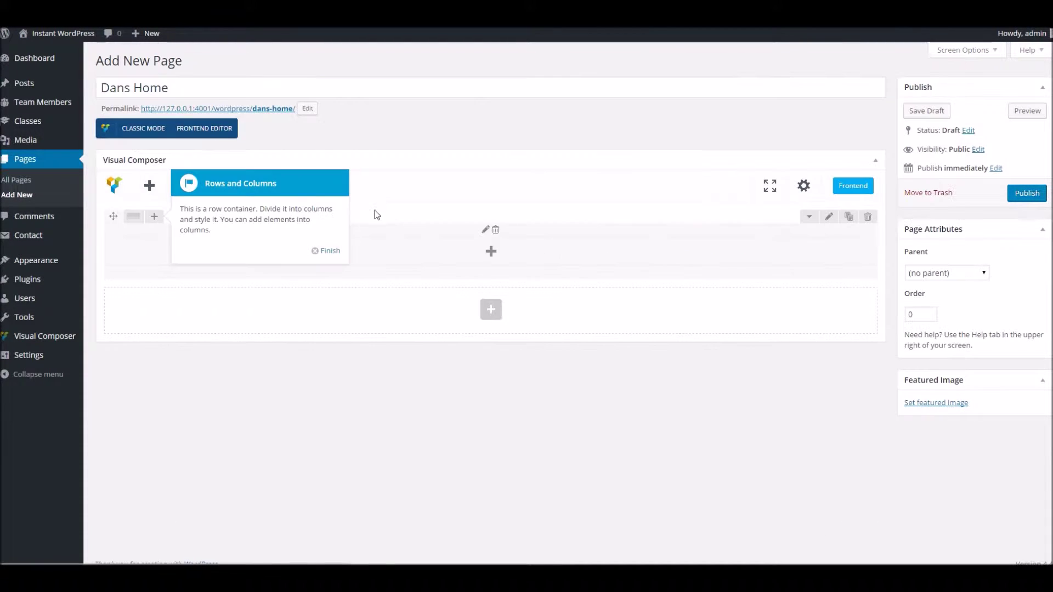
click(492, 253)
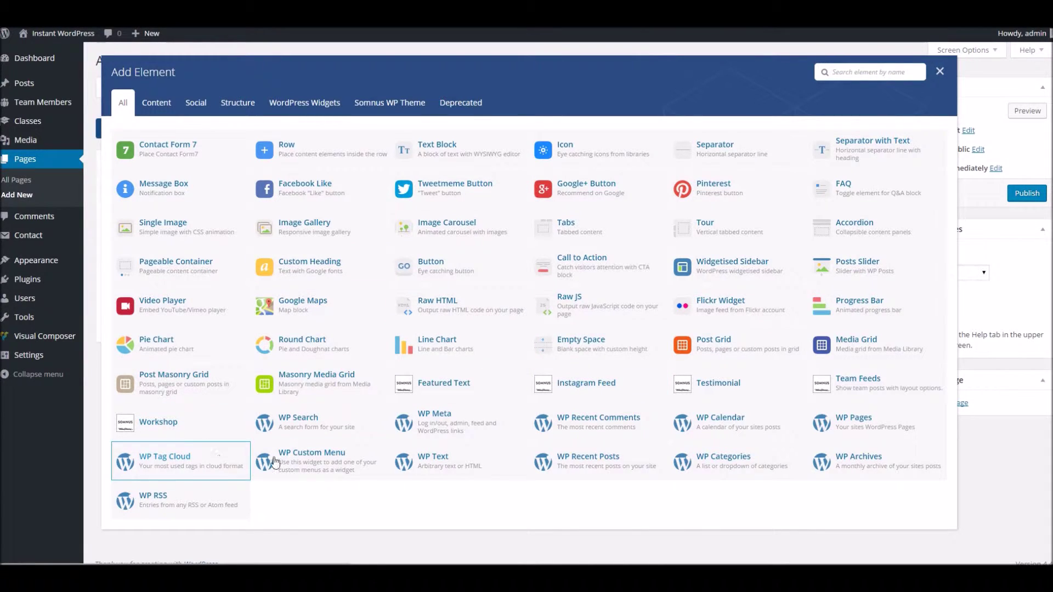
click(425, 460)
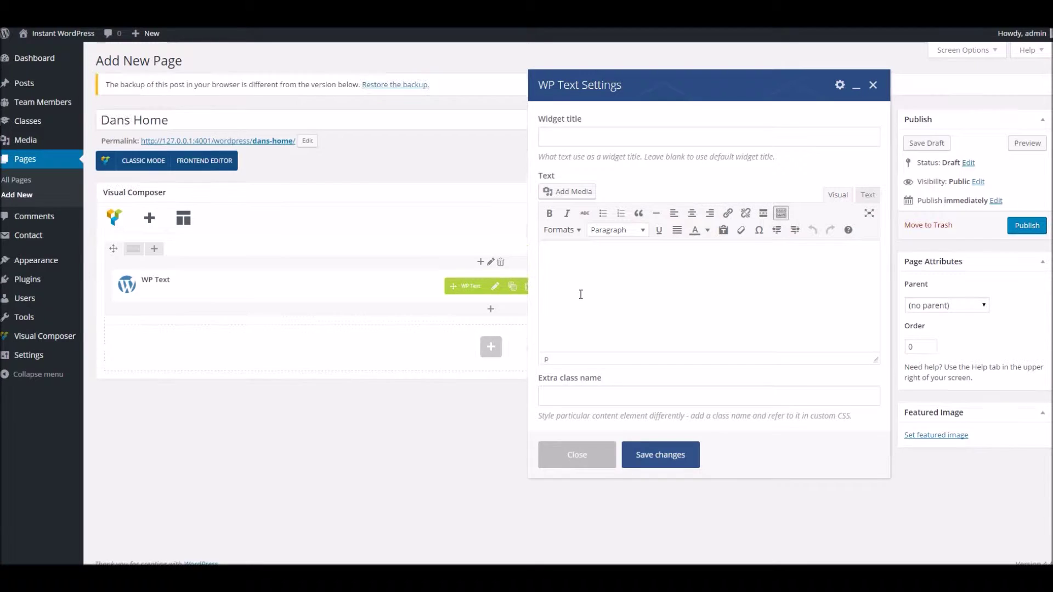
- Create a new gallery in the WP Text element from the library images wide1.jpg and tall1.jpg
click(566, 193)
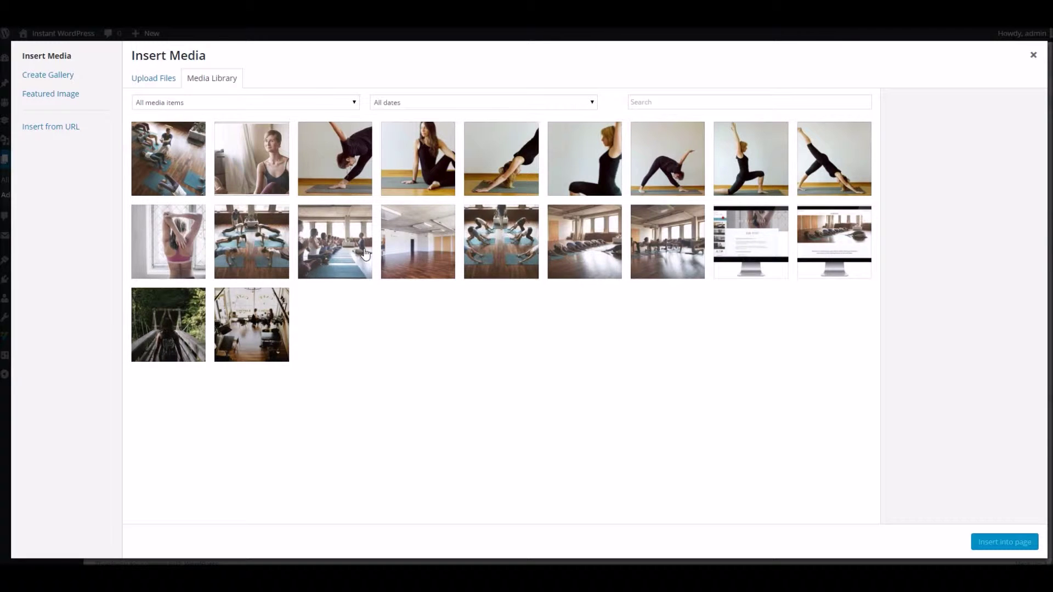
click(263, 180)
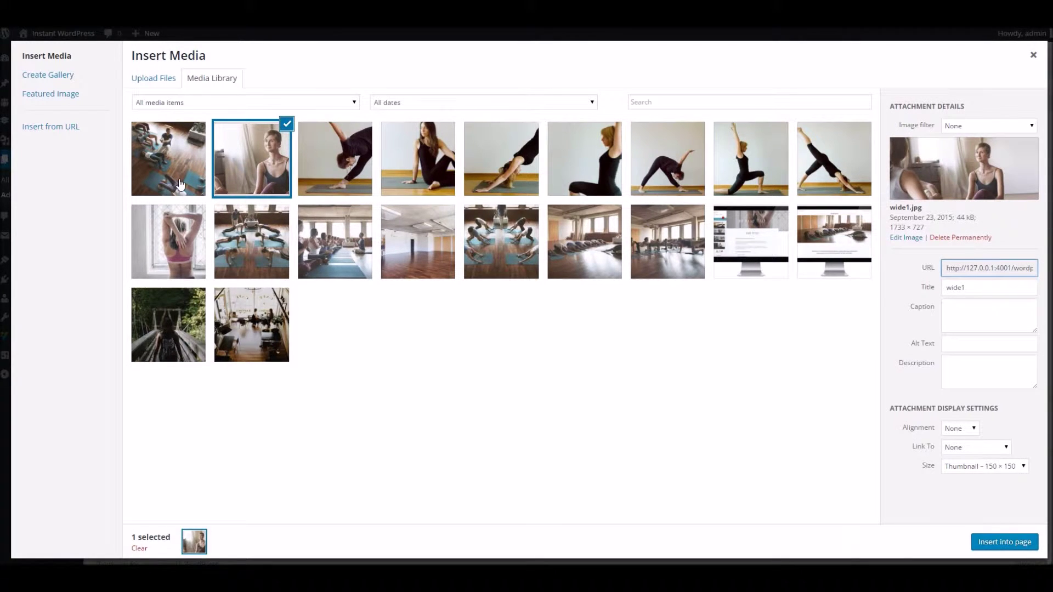
click(180, 182)
click(56, 78)
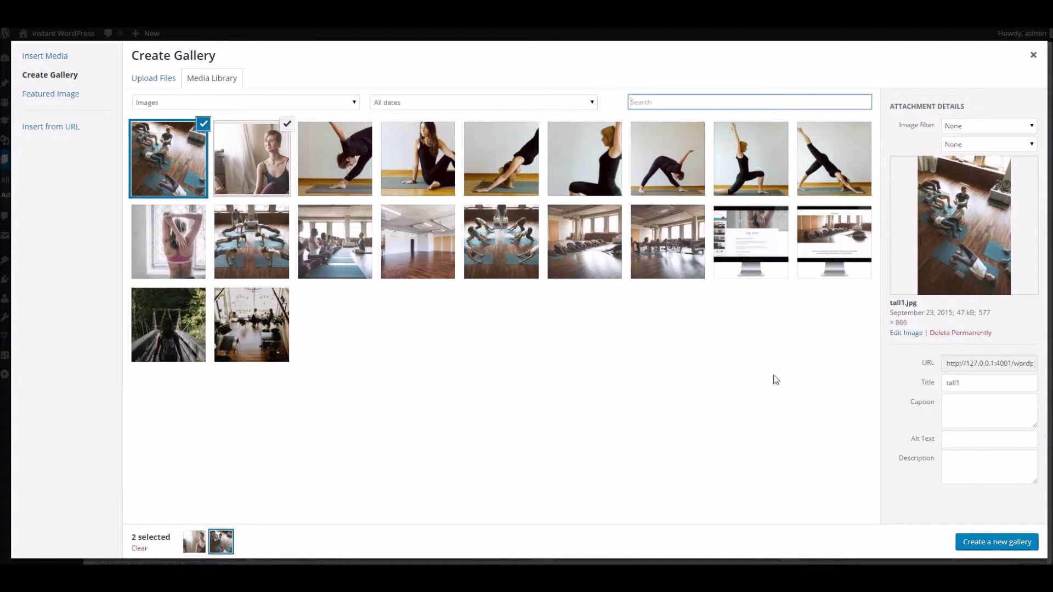
click(991, 543)
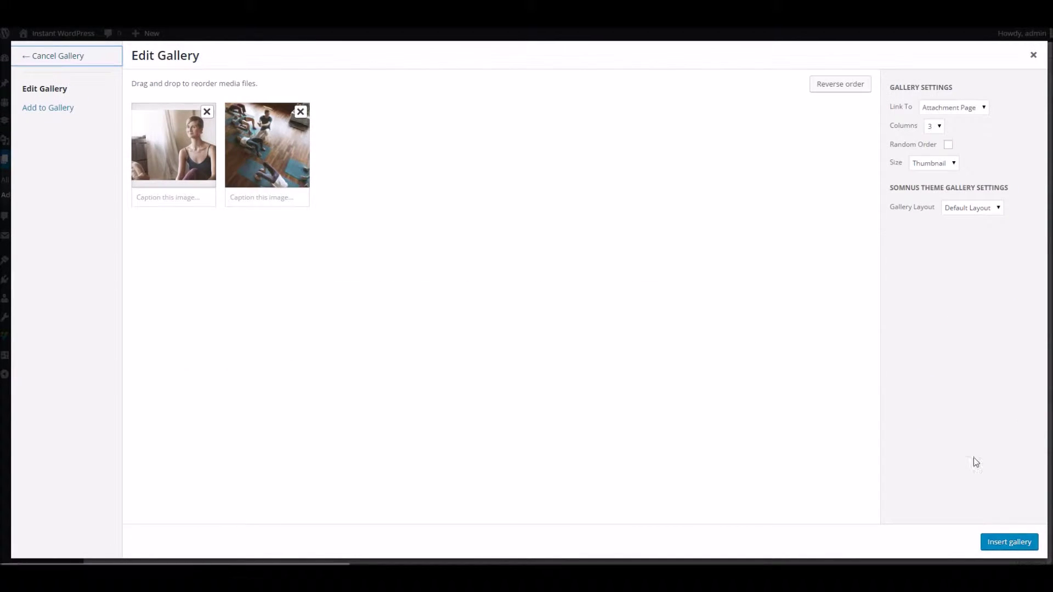
- Set the gallery layout to Somnus Slider, insert the gallery and save the text element
click(956, 212)
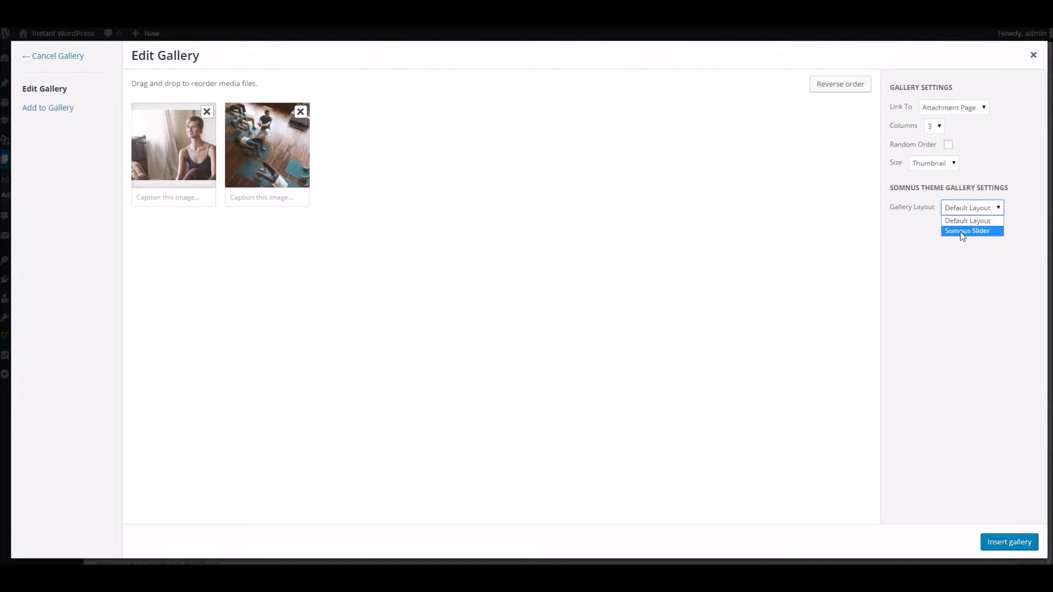
click(961, 231)
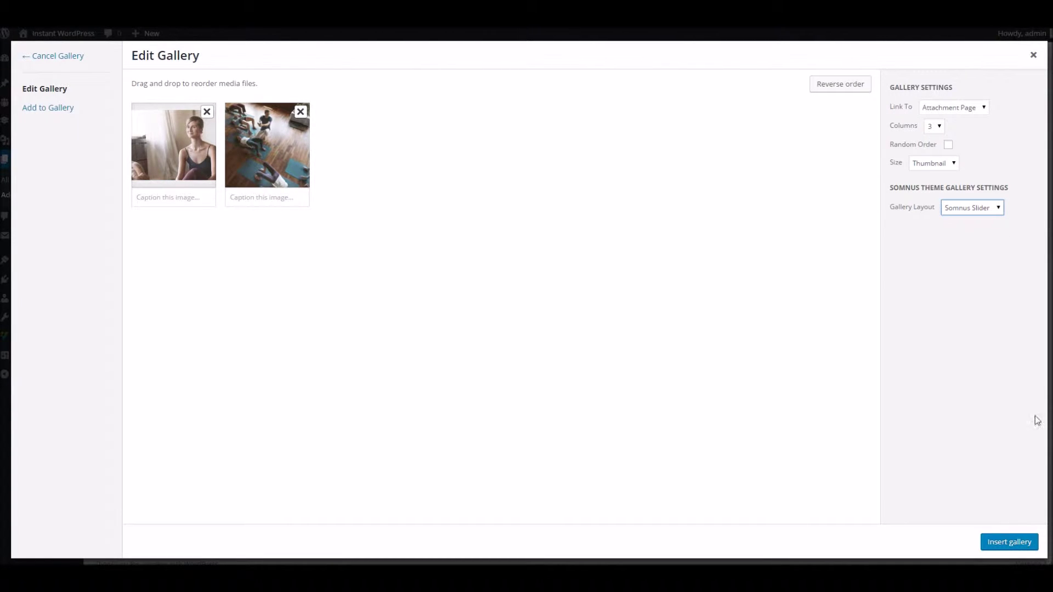
click(1017, 542)
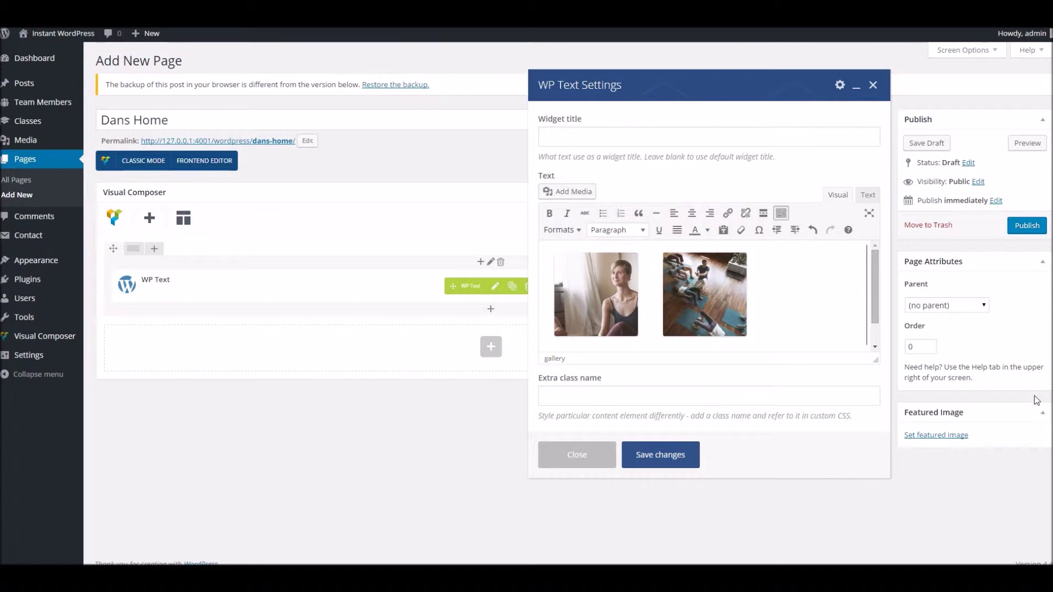
click(693, 458)
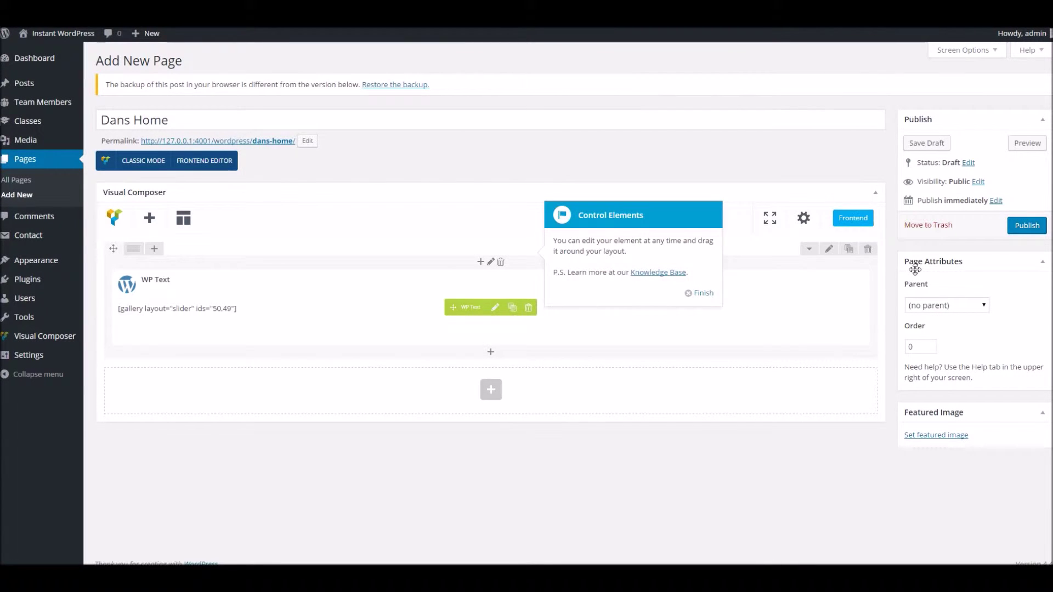
- Publish the page and view it on the site, stepping through the slider images
click(1027, 226)
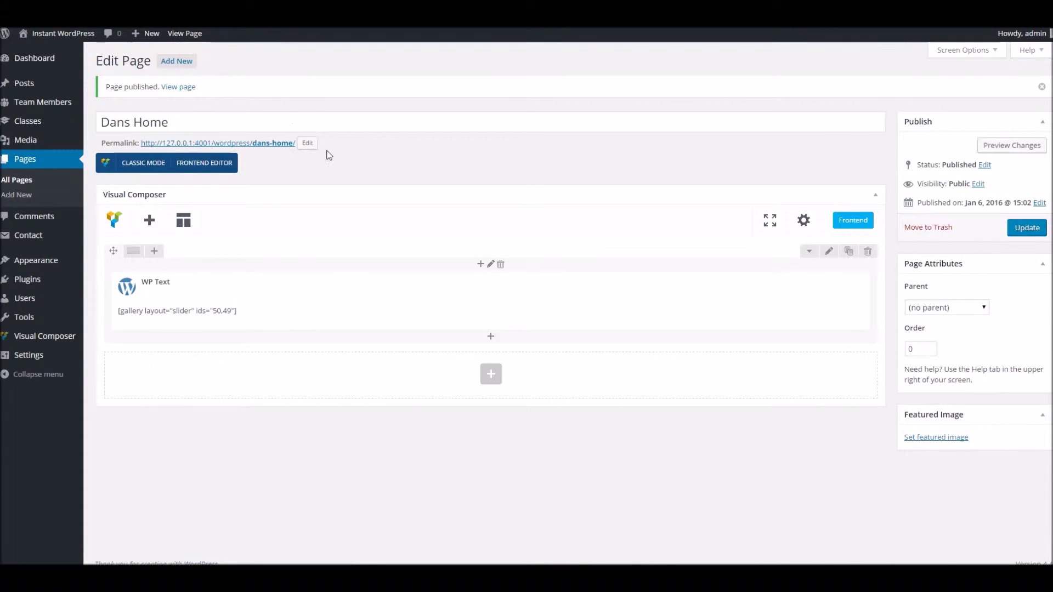
right_click(176, 87)
click(203, 103)
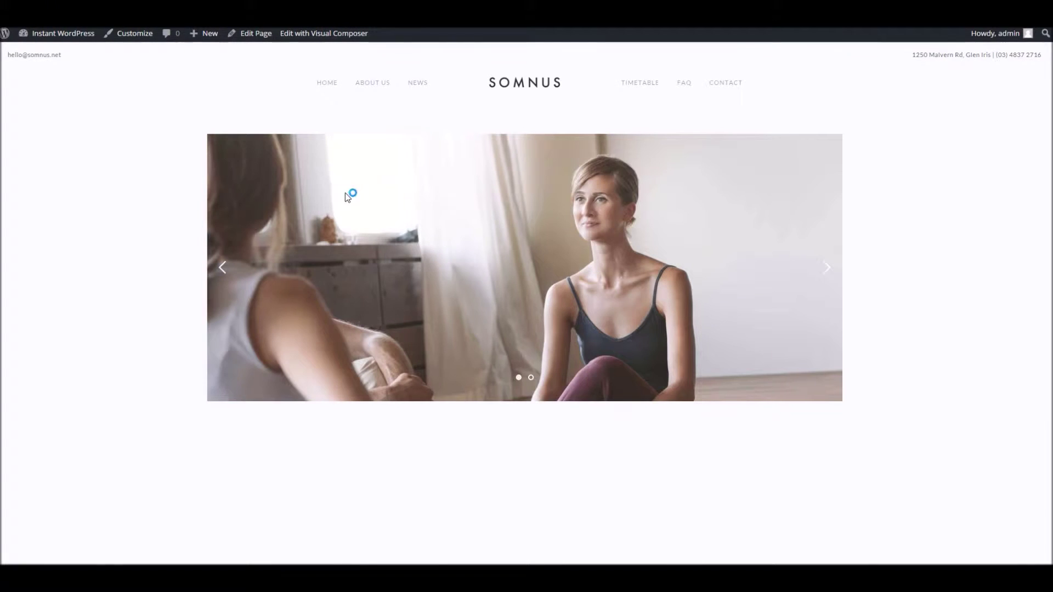
click(828, 267)
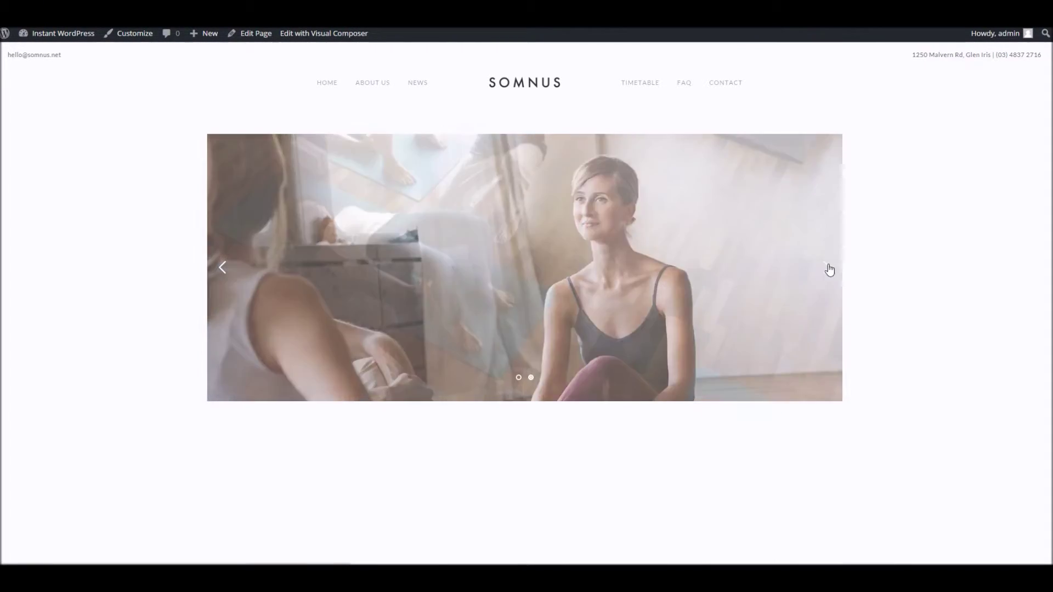
click(828, 268)
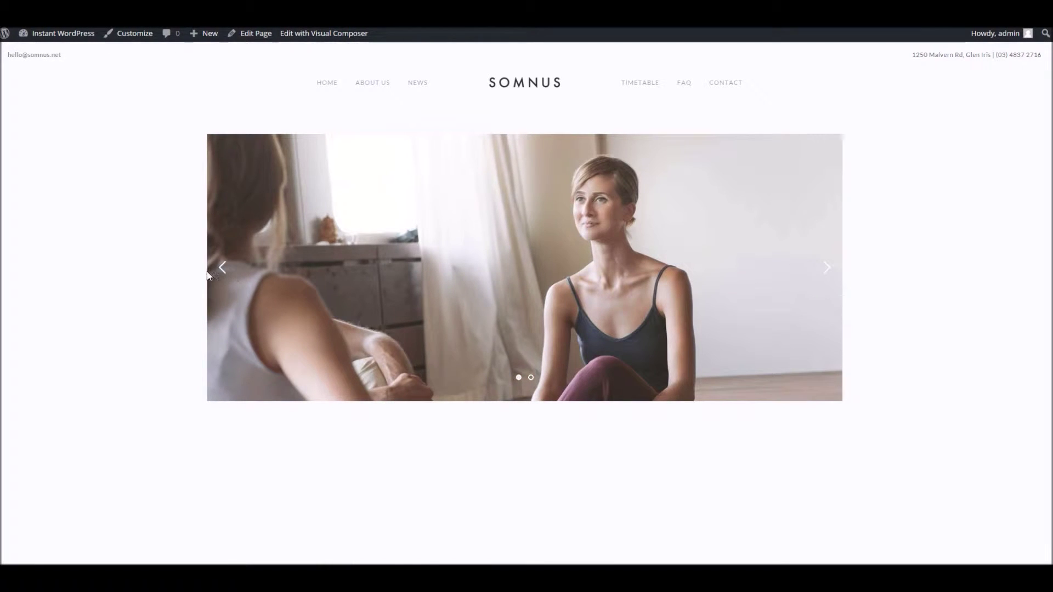
click(227, 271)
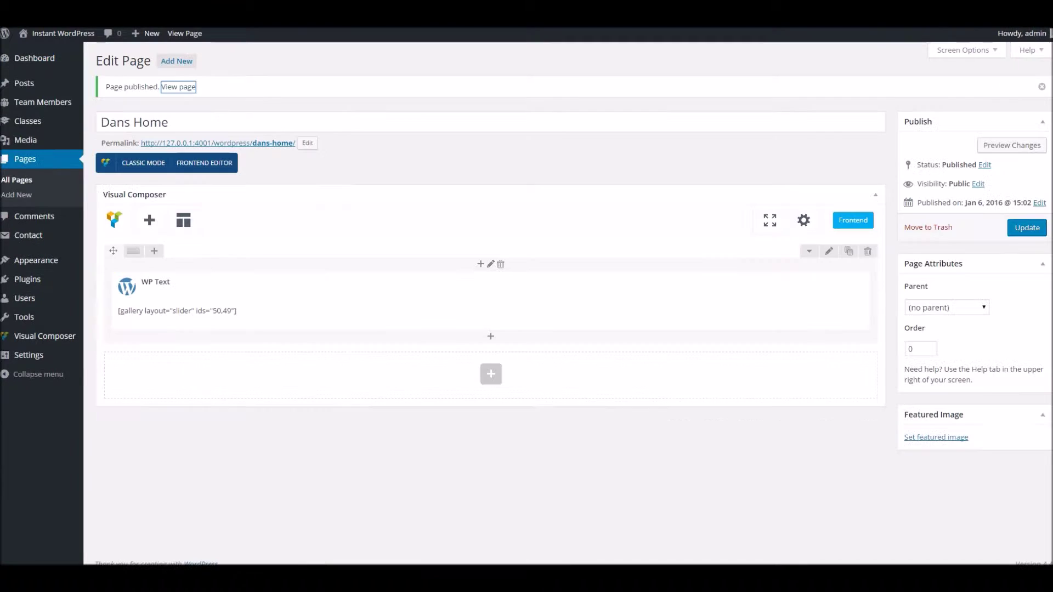
- Set the slider row's stretch option to "Stretch row", save the row settings and update the page
click(827, 253)
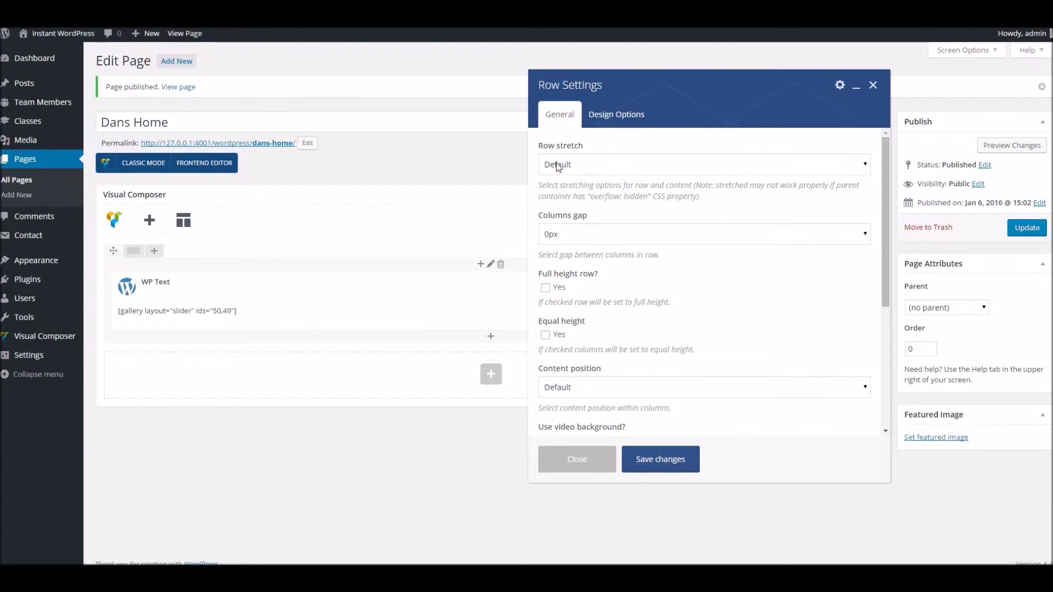
click(592, 451)
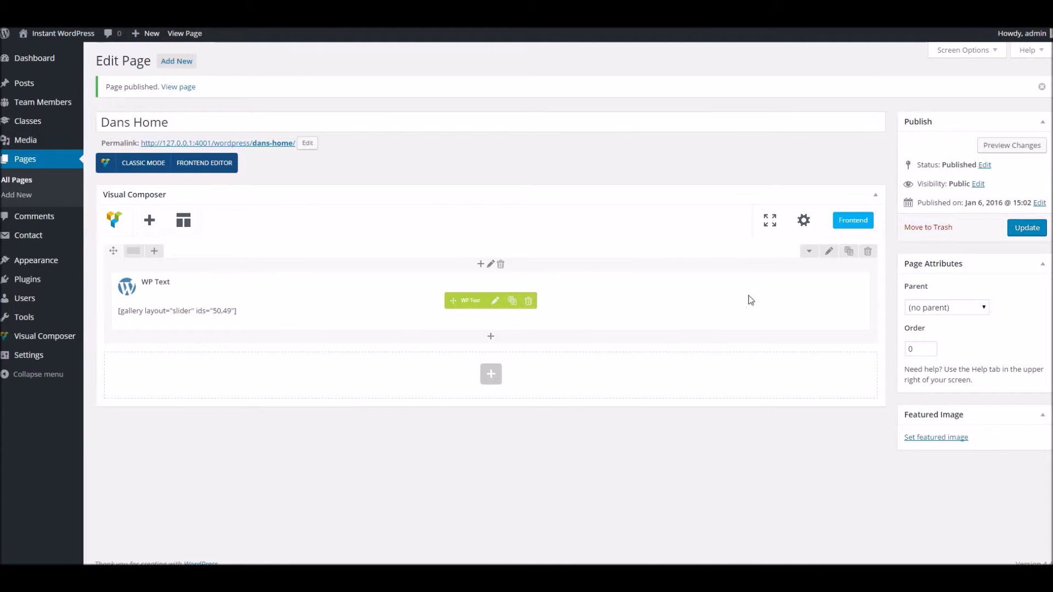
click(829, 253)
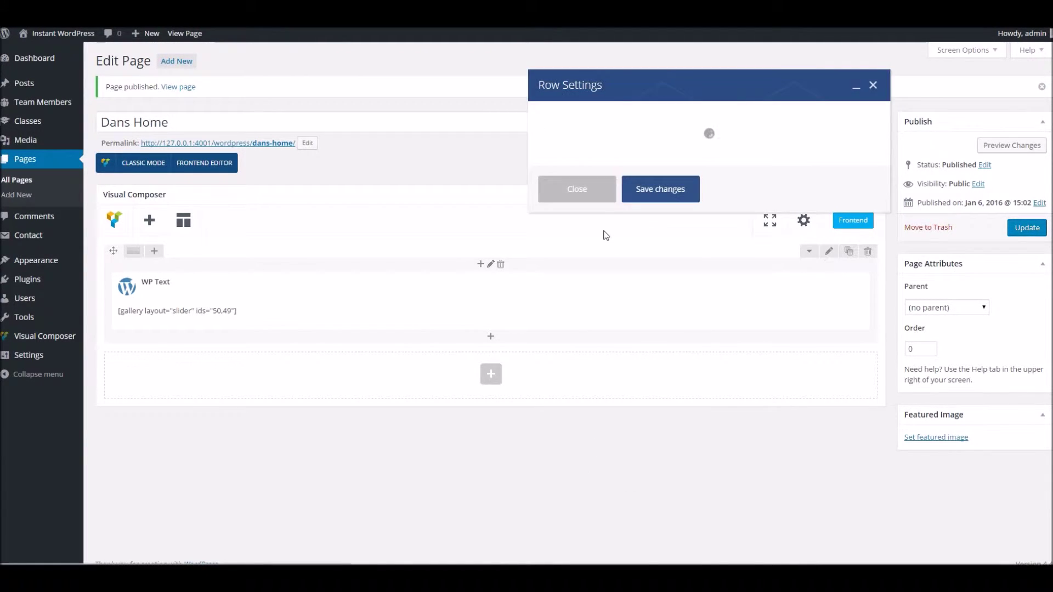
click(587, 162)
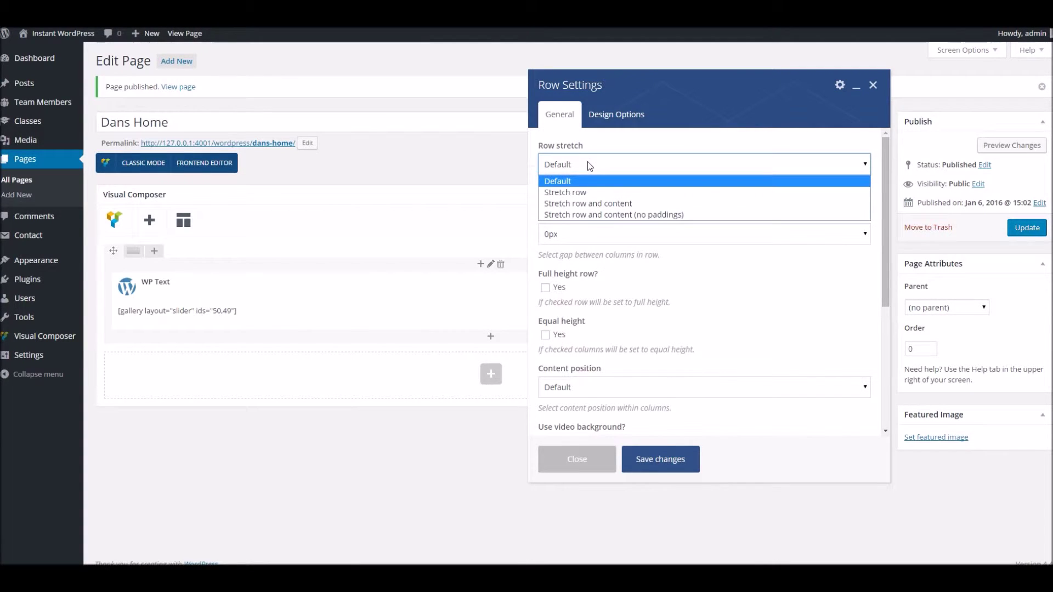
click(587, 190)
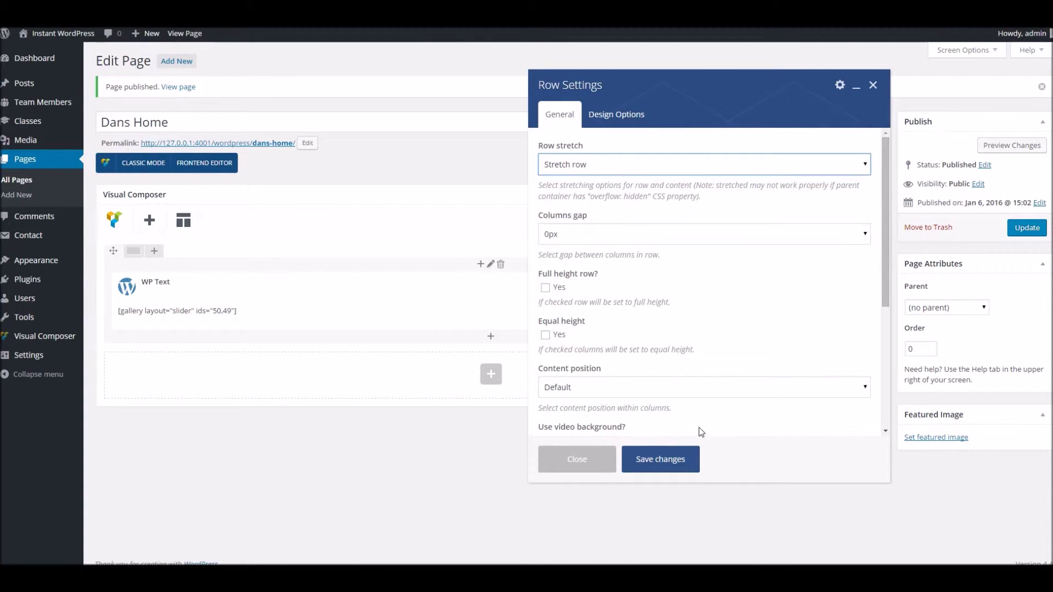
click(672, 460)
click(1017, 228)
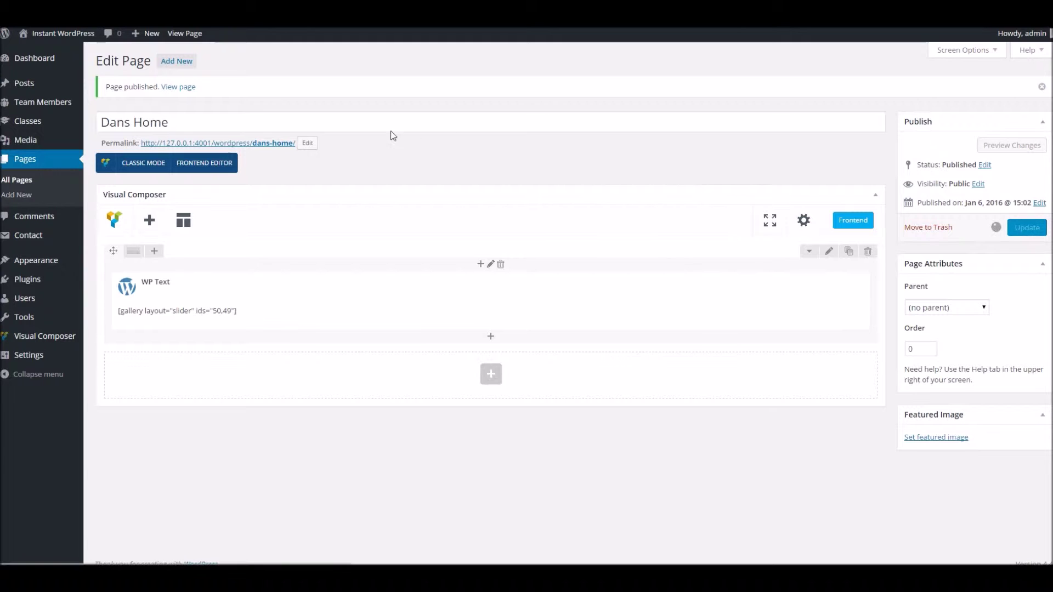
- View the updated page, check the slider's width, advance to the other slide and examine the area below it
click(165, 86)
right_click(301, 29)
click(329, 33)
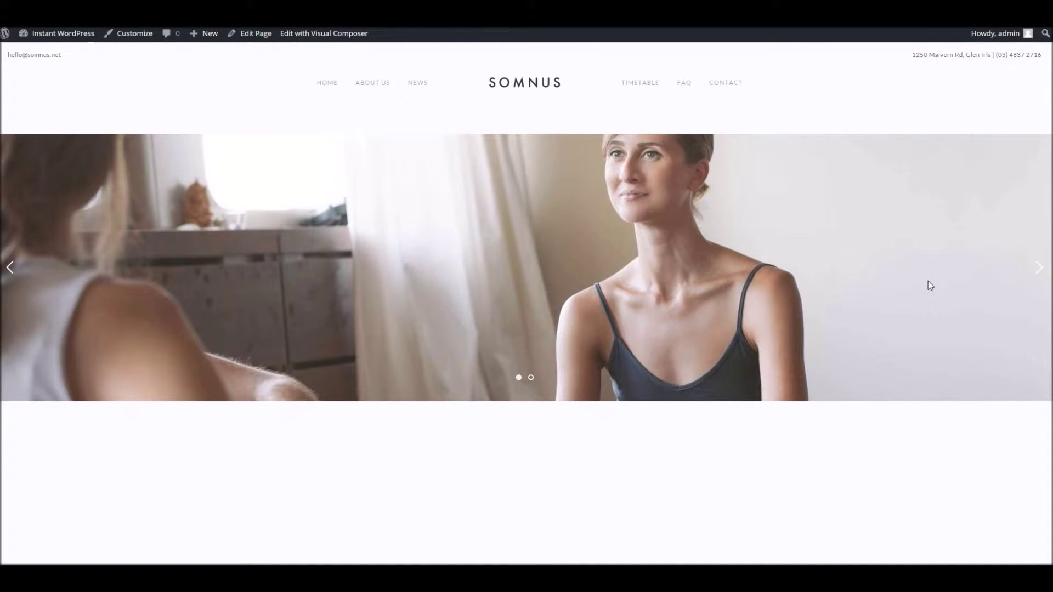
click(1039, 268)
scroll(703, 239, down, 3)
scroll(700, 240, up, 5)
click(255, 33)
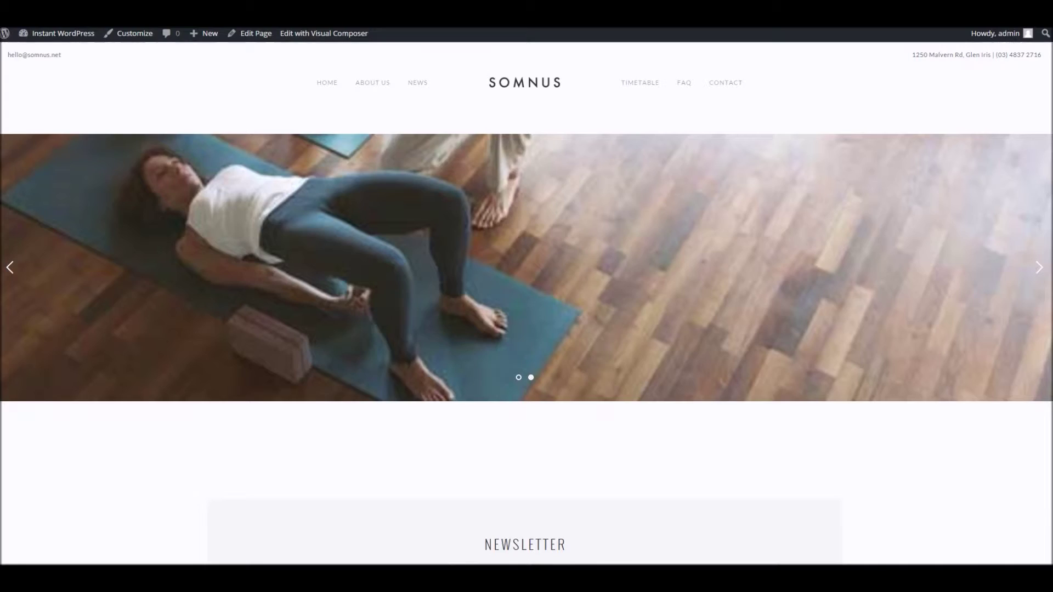
scroll(370, 302, down, 3)
scroll(266, 163, up, 3)
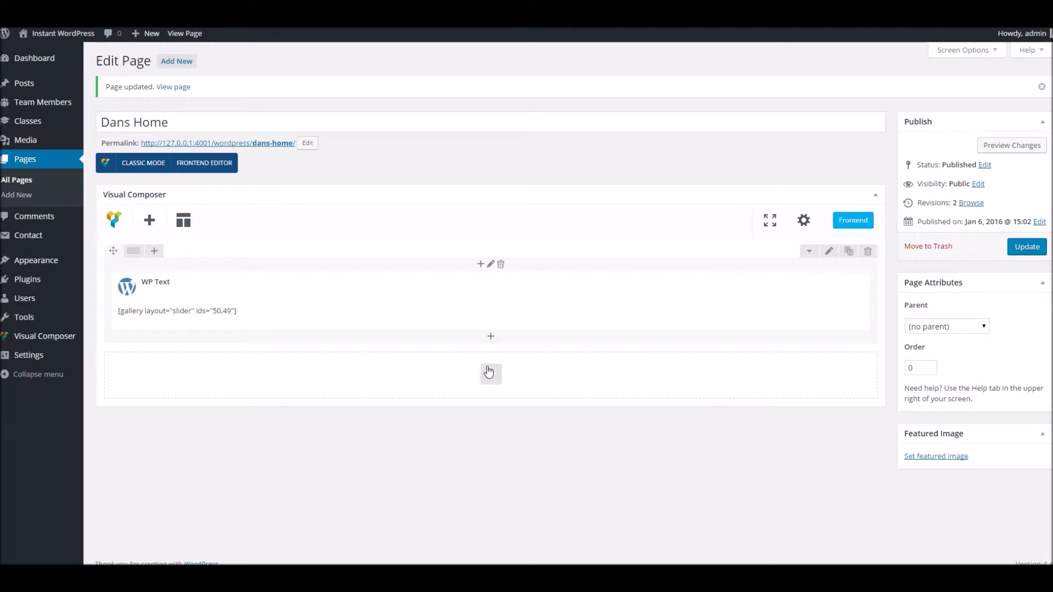
- Add a second row below the slider row and divide it into four equal columns
click(493, 376)
click(283, 149)
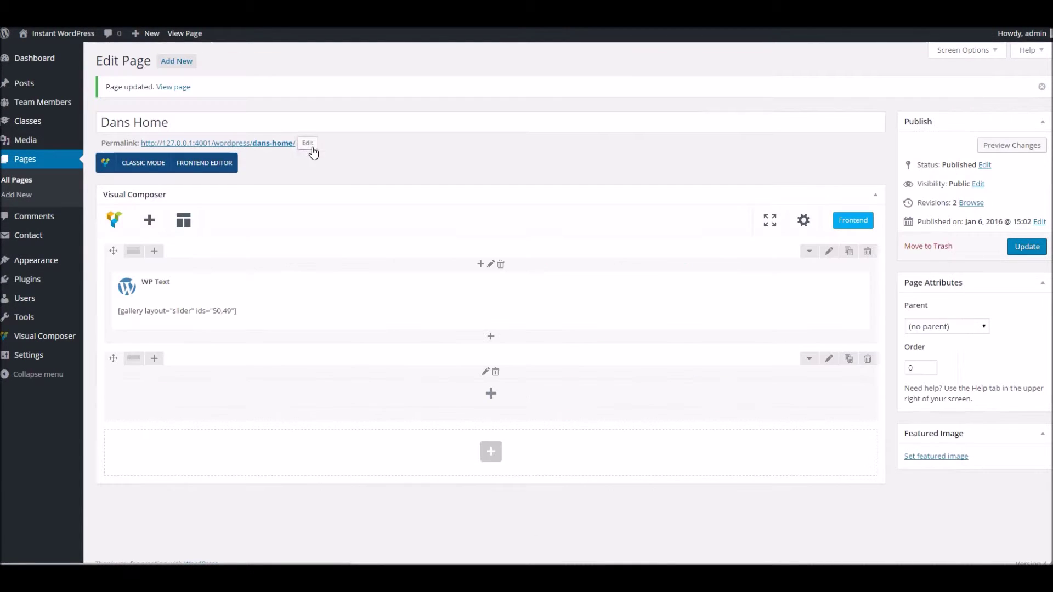
mouse_move(133, 360)
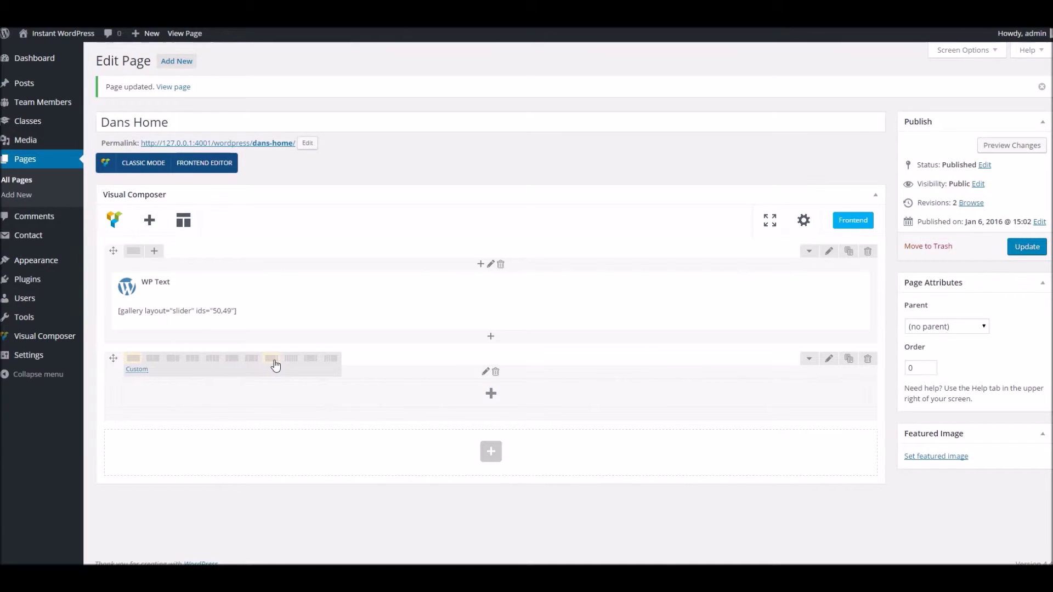
click(213, 360)
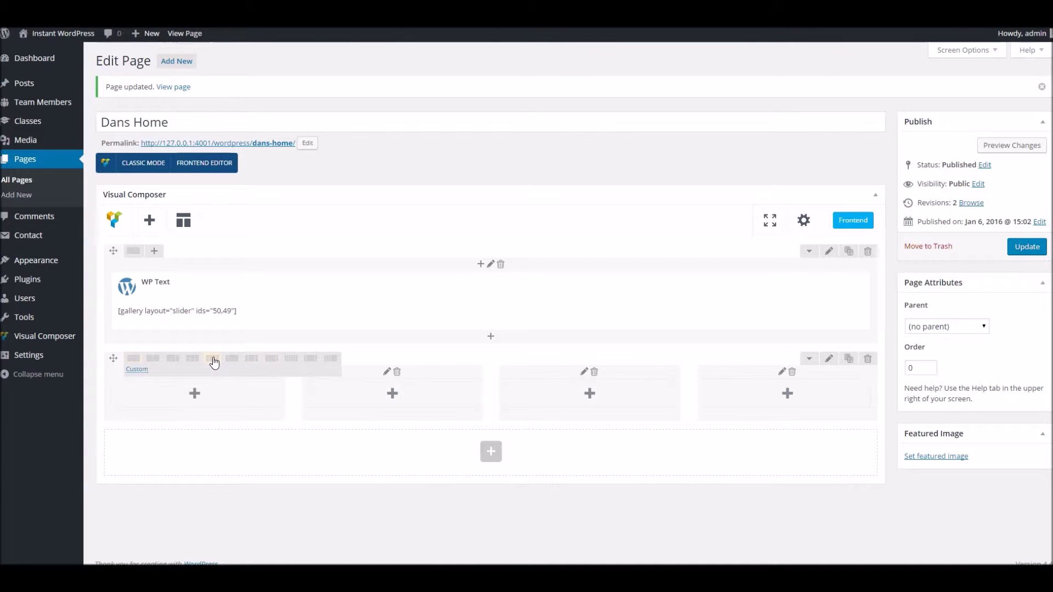
- Add a Single Image element to the first column of the four-column row, using blog1.jpg from the media library
click(199, 394)
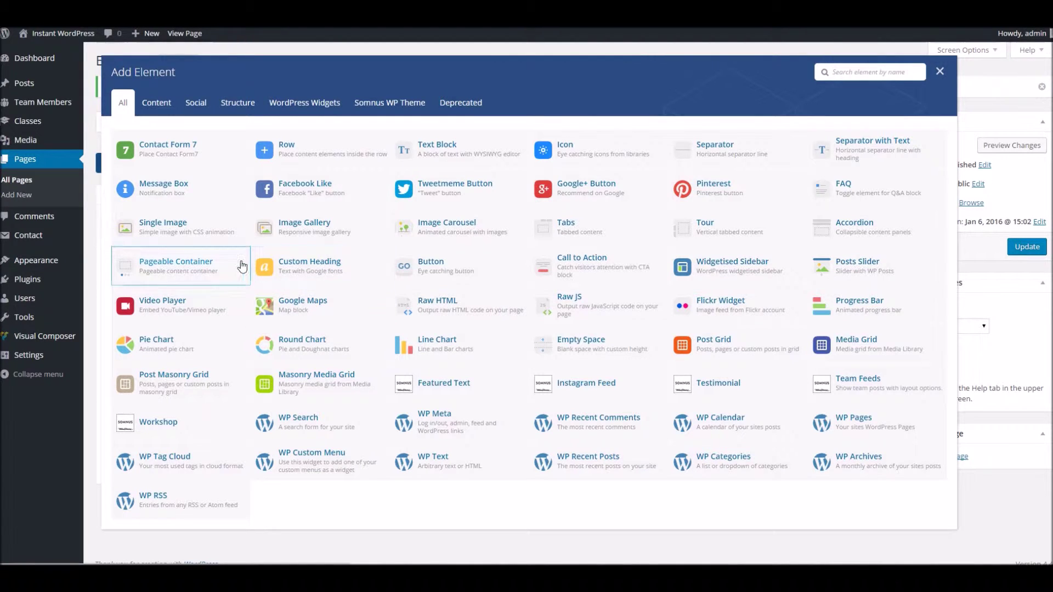
click(187, 230)
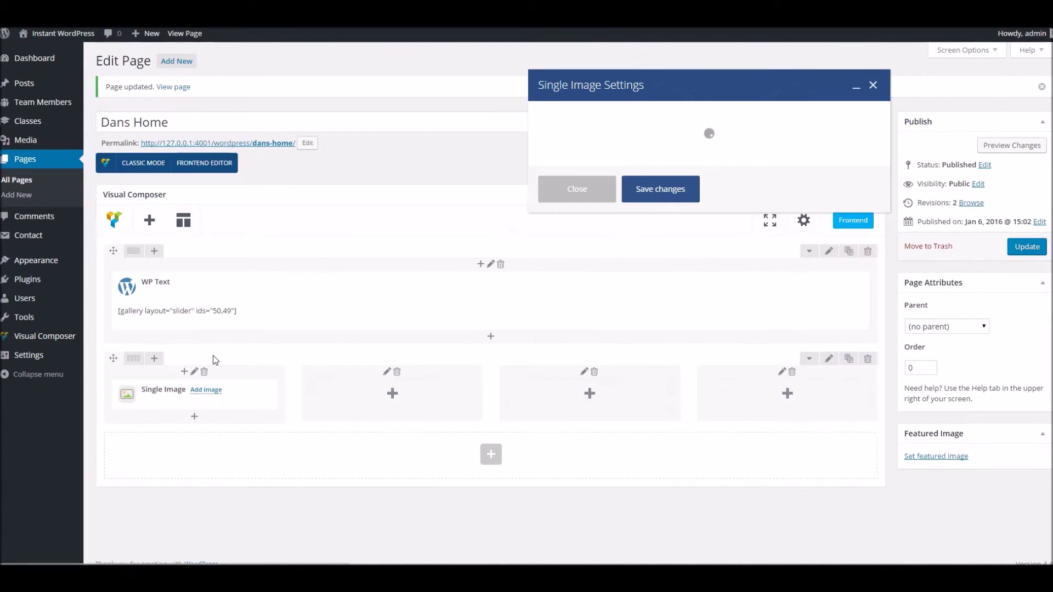
click(561, 290)
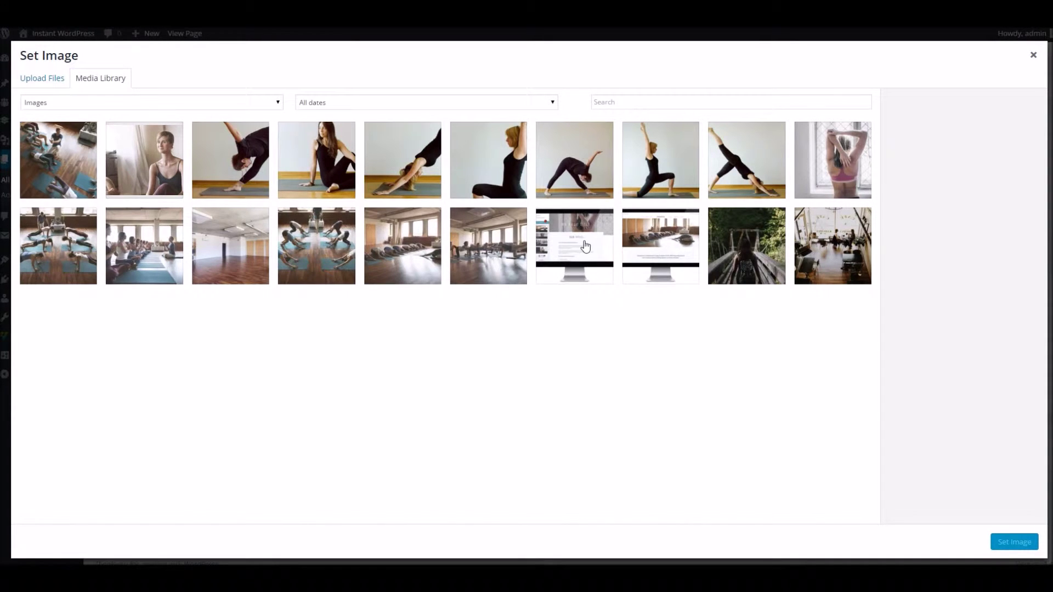
click(736, 242)
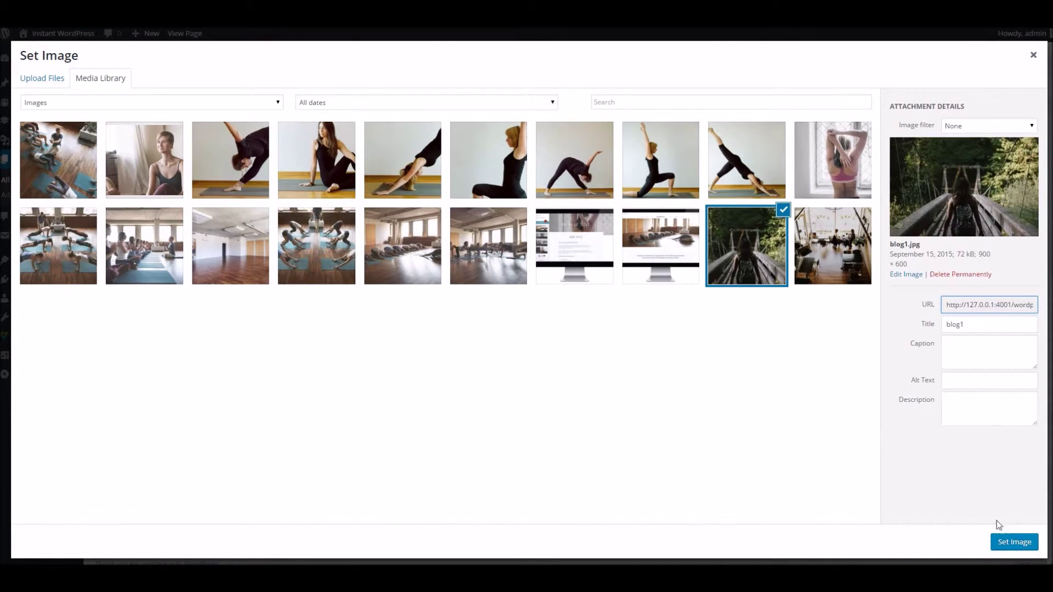
click(1009, 543)
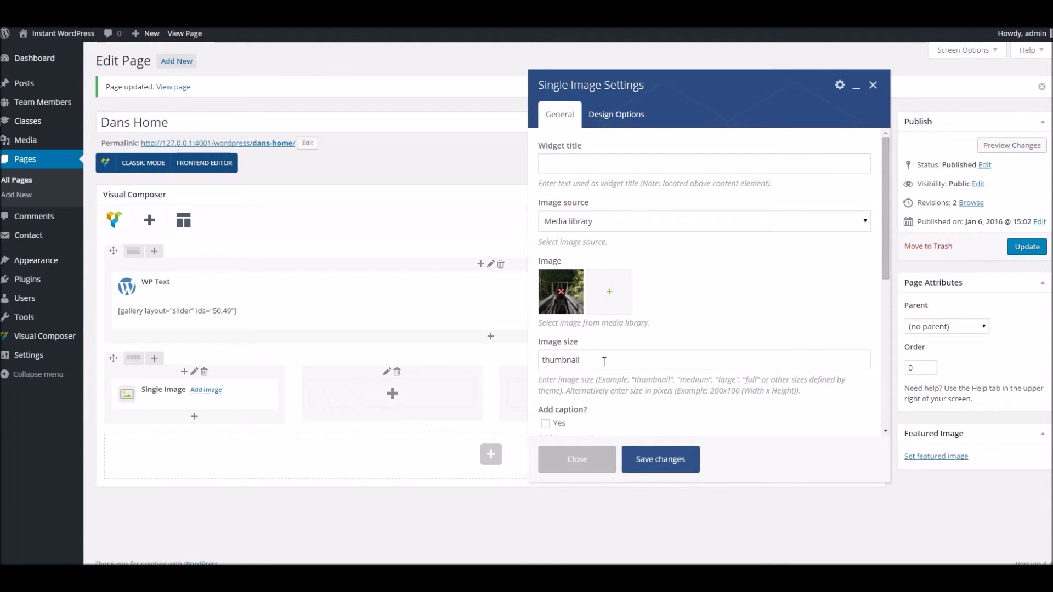
- Set the single image's size to "medium" and save the element settings
drag(604, 362, 515, 358)
scroll(629, 377, down, 1)
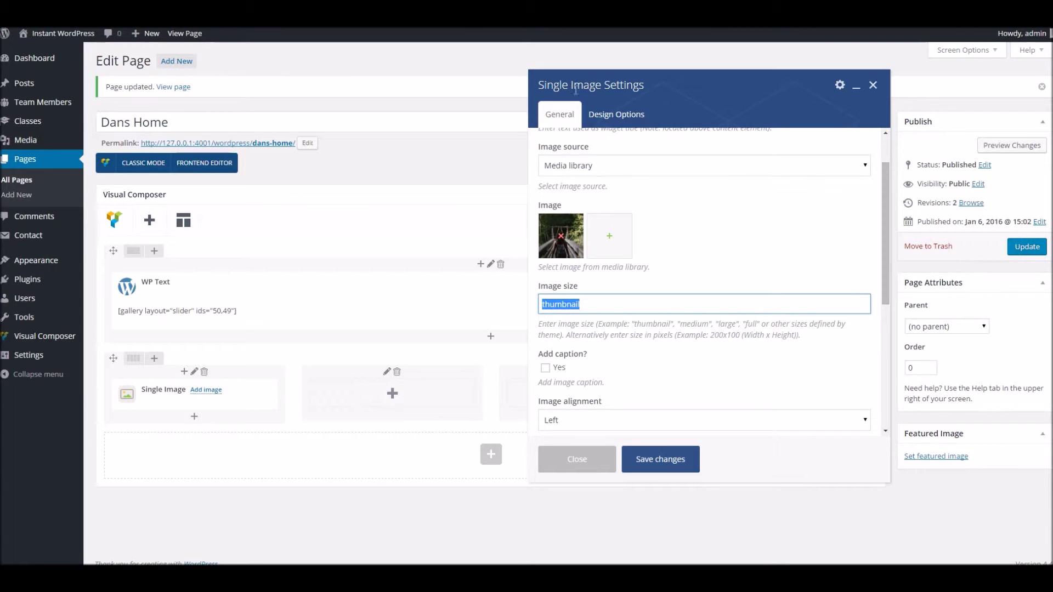
click(712, 323)
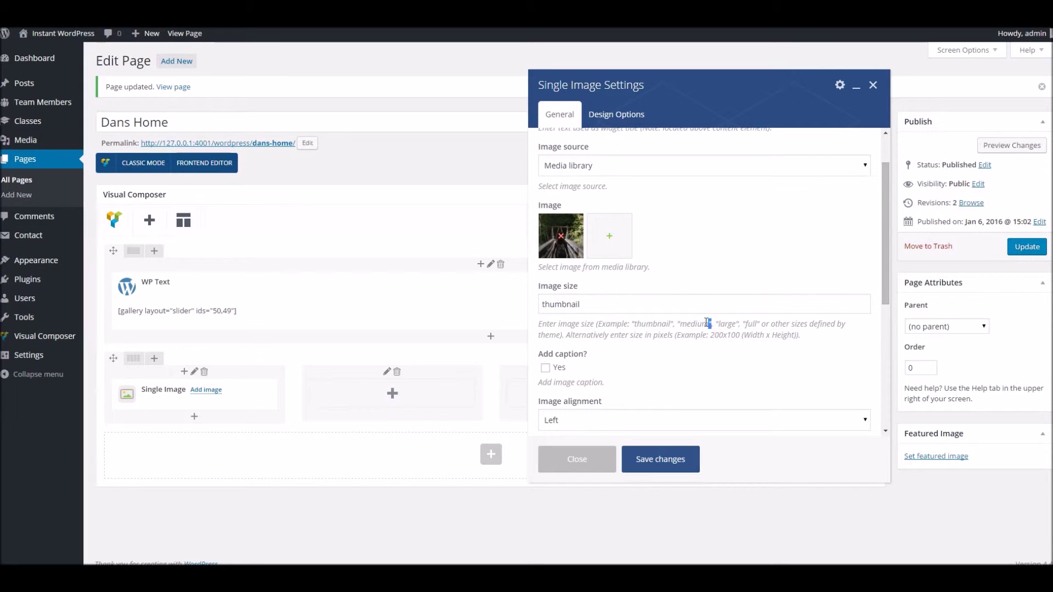
drag(709, 322, 689, 321)
key(ctrl+c)
double_click(665, 304)
key(ctrl+v)
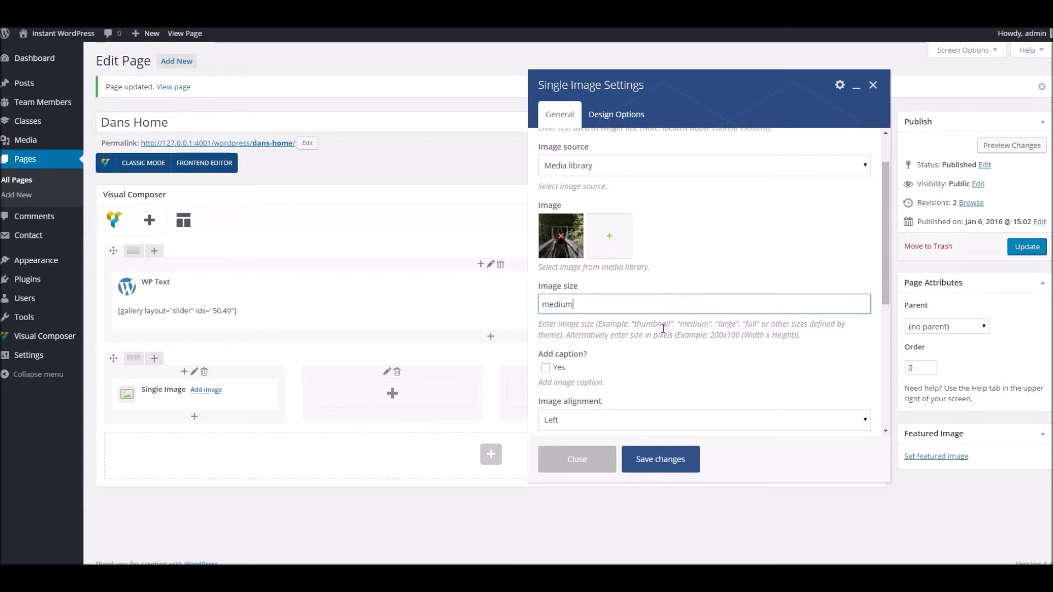
click(662, 460)
- Duplicate the first column's Single Image into each of the other three columns and update the page
mouse_move(222, 397)
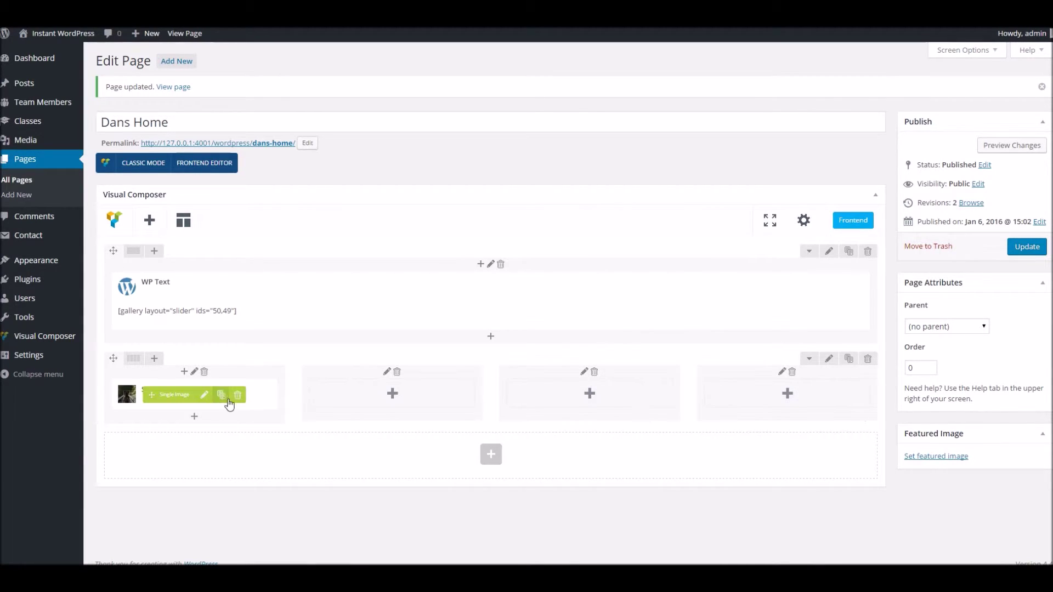
click(222, 397)
mouse_move(164, 431)
mouse_down()
mouse_move(379, 402)
mouse_move(419, 420)
mouse_move(548, 414)
mouse_move(576, 389)
mouse_move(570, 427)
mouse_move(828, 395)
mouse_up()
click(419, 395)
click(617, 397)
click(1027, 247)
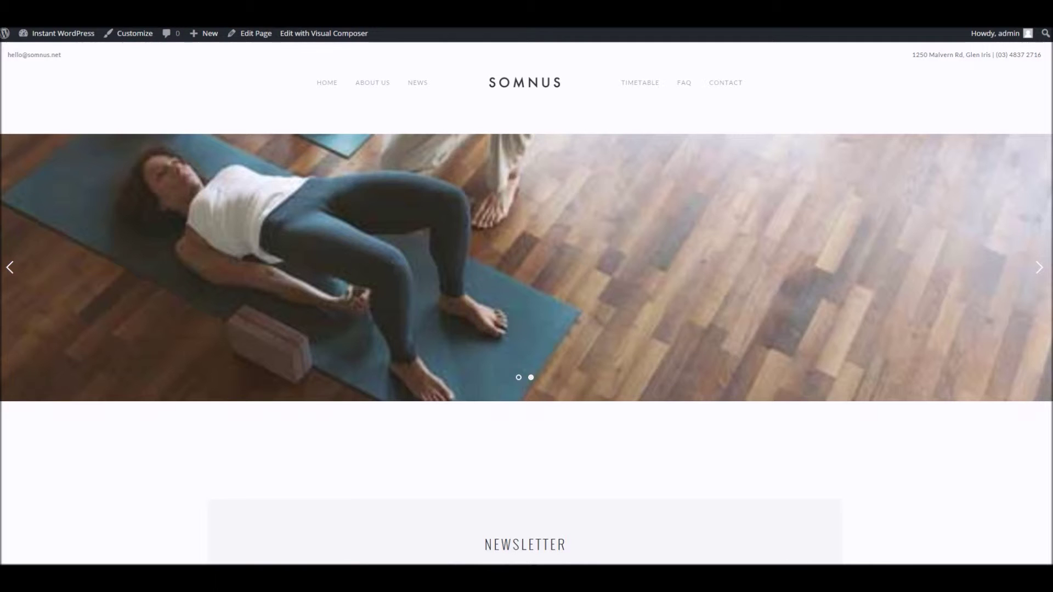
- Reload the published page and examine the row of images below the slider
right_click(287, 30)
key(Escape)
key(F5)
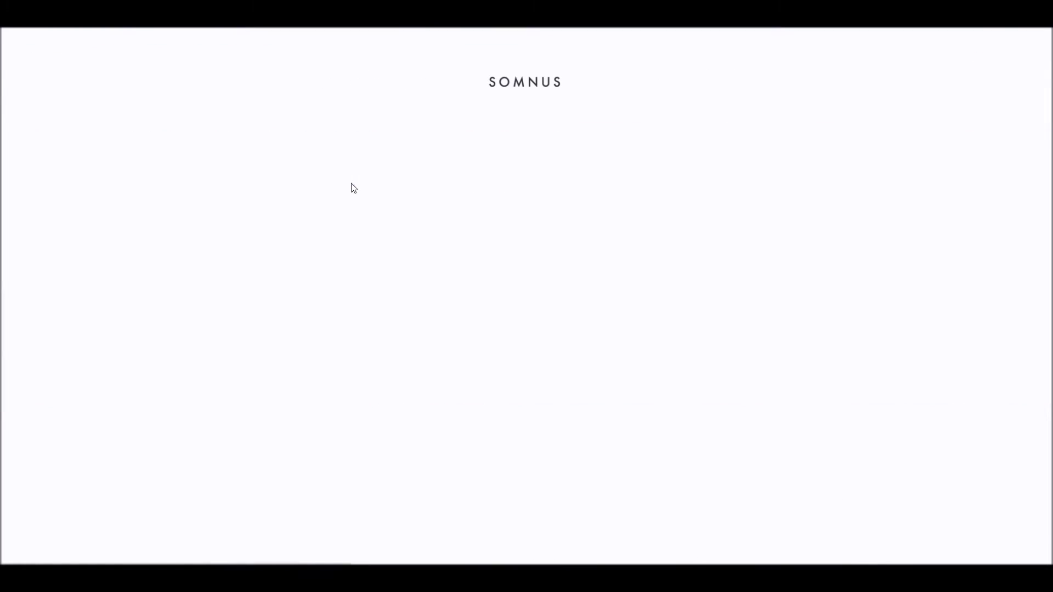
scroll(381, 320, down, 3)
scroll(381, 329, down, 1)
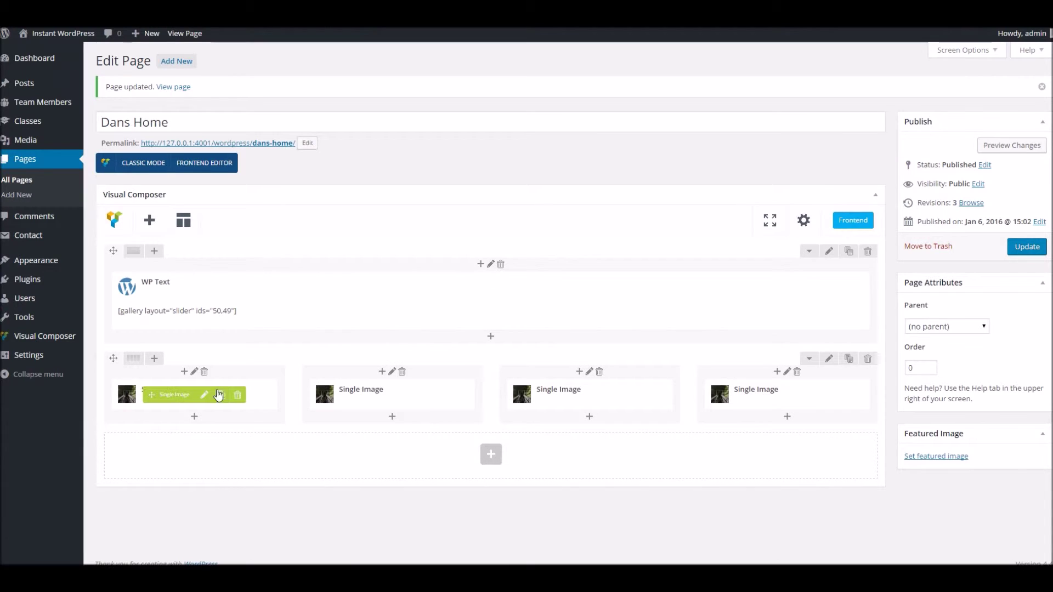
- Add a WP Text element below the first column's image with two placeholder sentences starting "Authoritatively generate intuitive partnerships" and save it
click(194, 418)
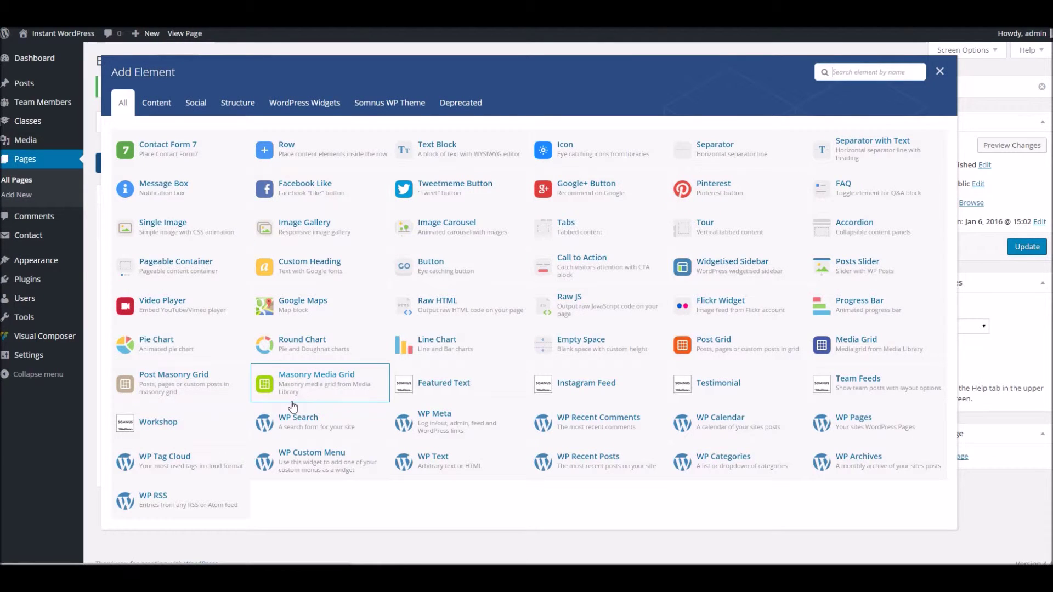
click(469, 462)
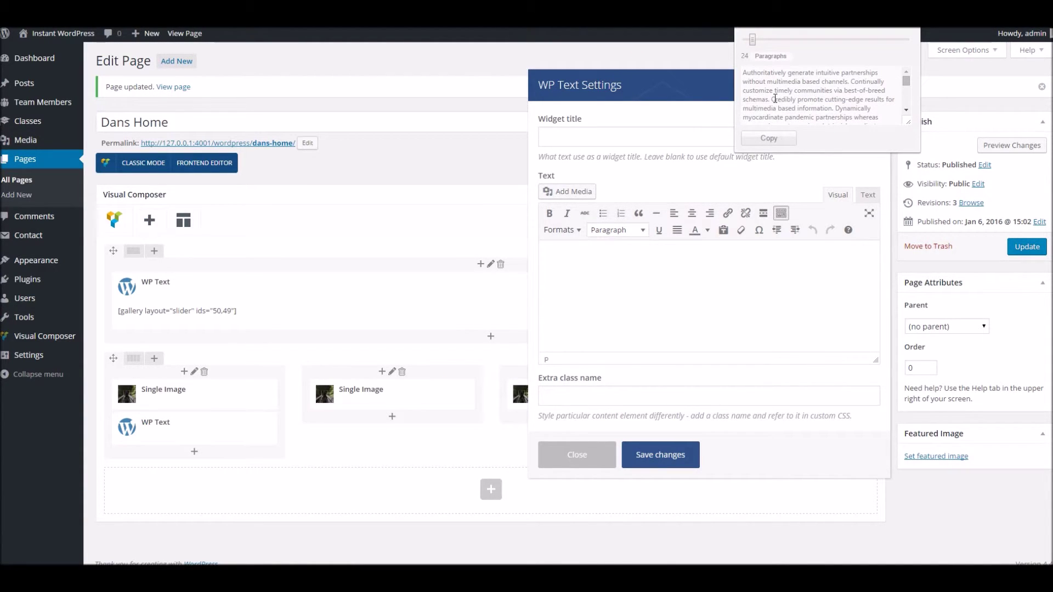
drag(773, 98, 720, 57)
key(ctrl+c)
click(736, 274)
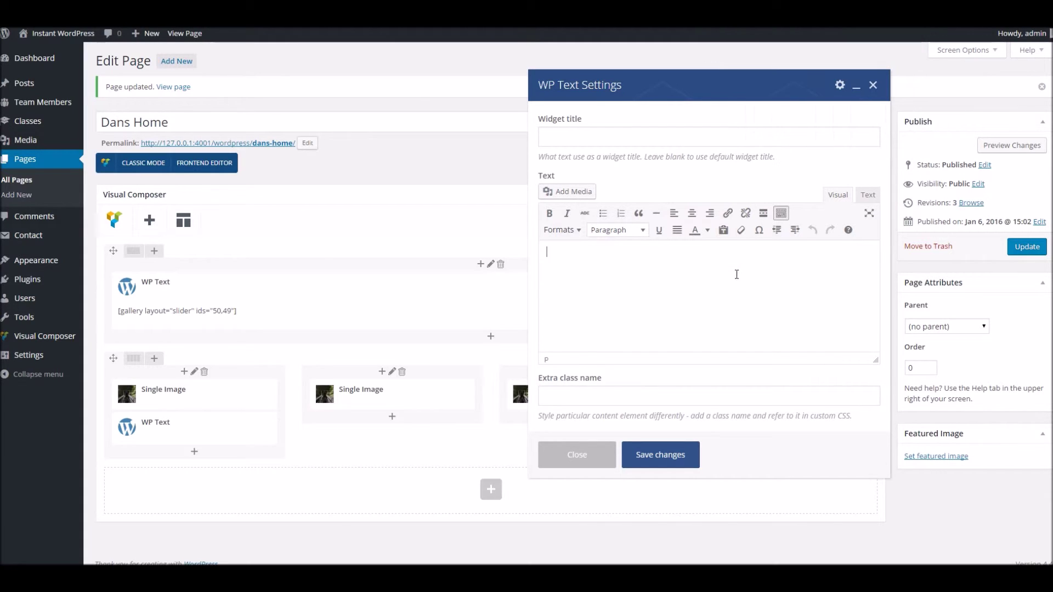
key(ctrl+v)
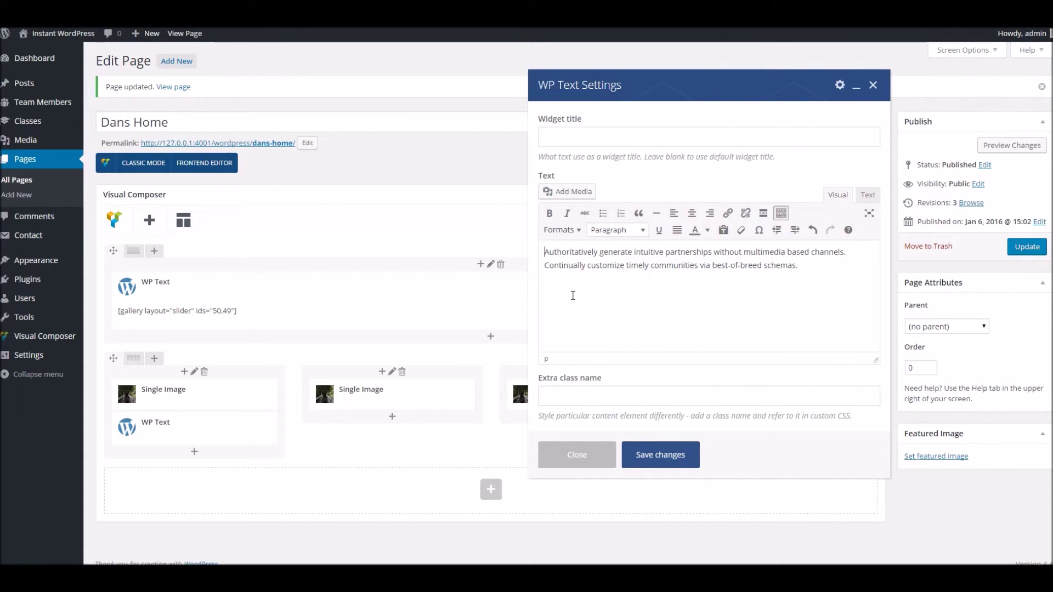
click(639, 454)
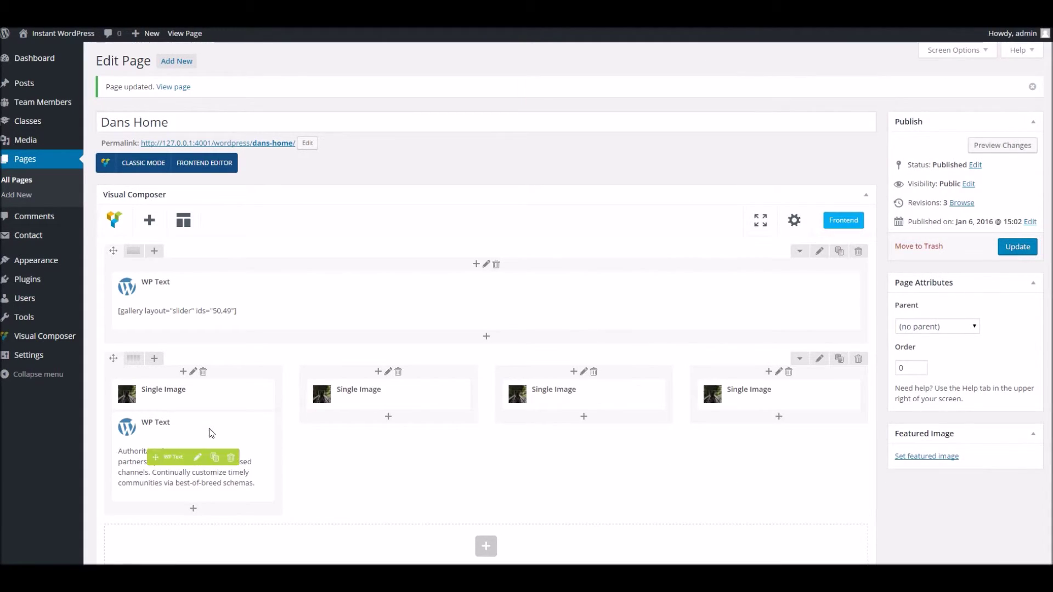
- Duplicate the placeholder WP Text element into the second, third and fourth columns below their images, and update the page
click(214, 457)
drag(169, 545, 364, 387)
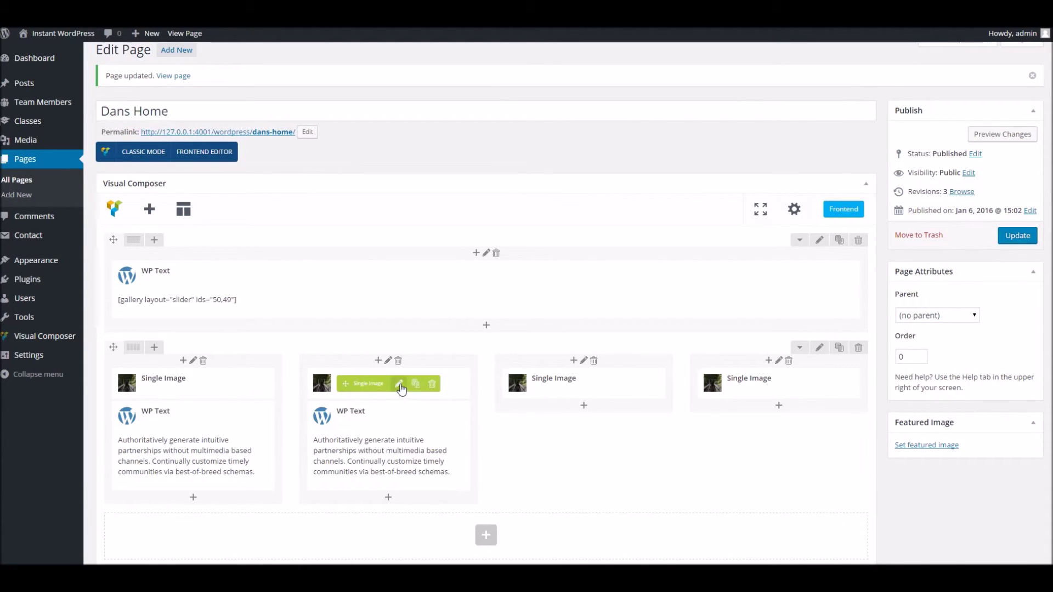
click(409, 447)
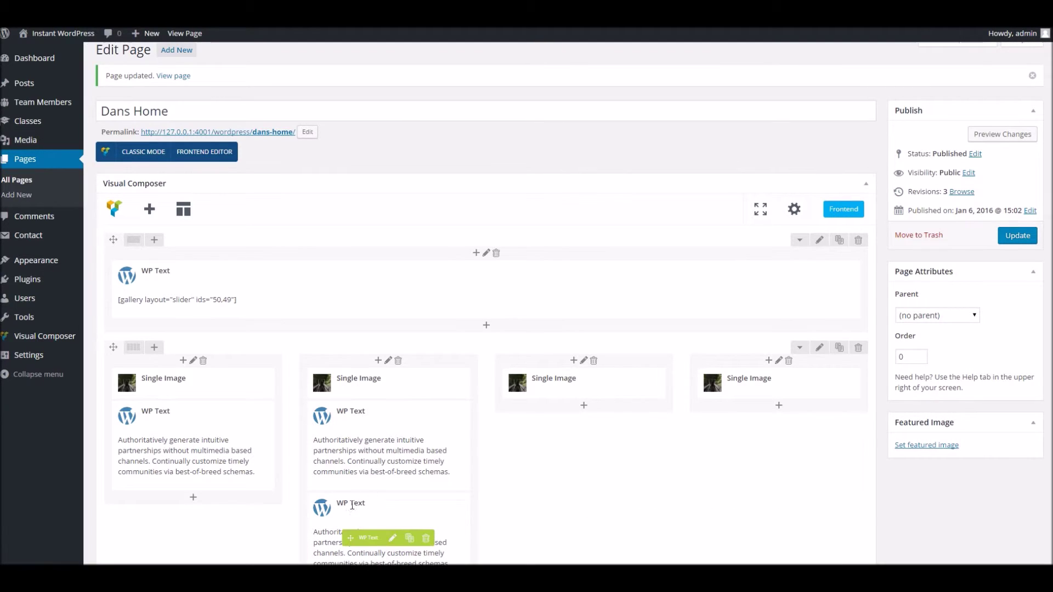
drag(351, 538, 547, 392)
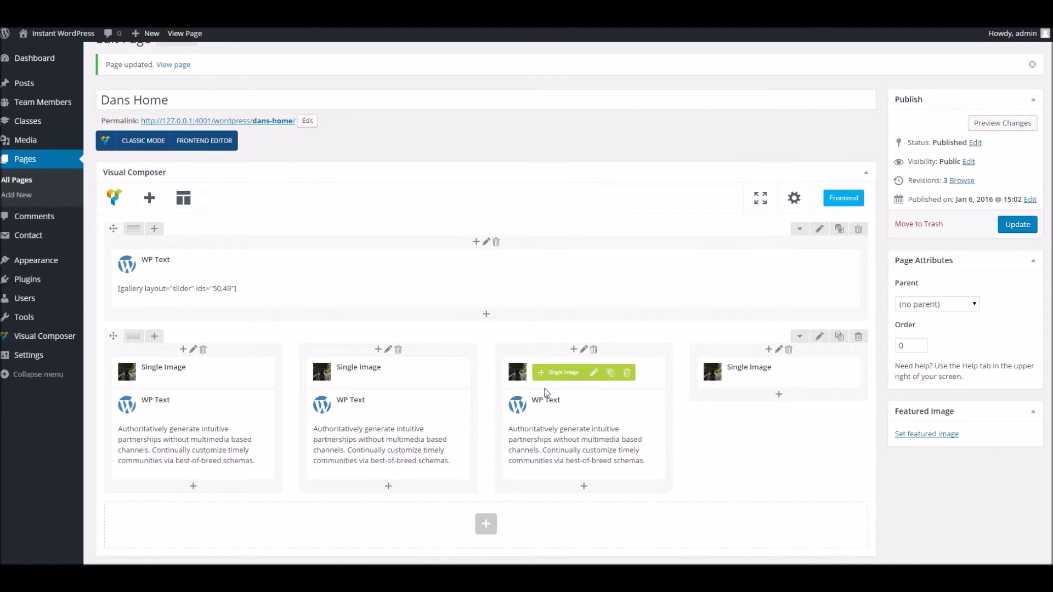
click(605, 435)
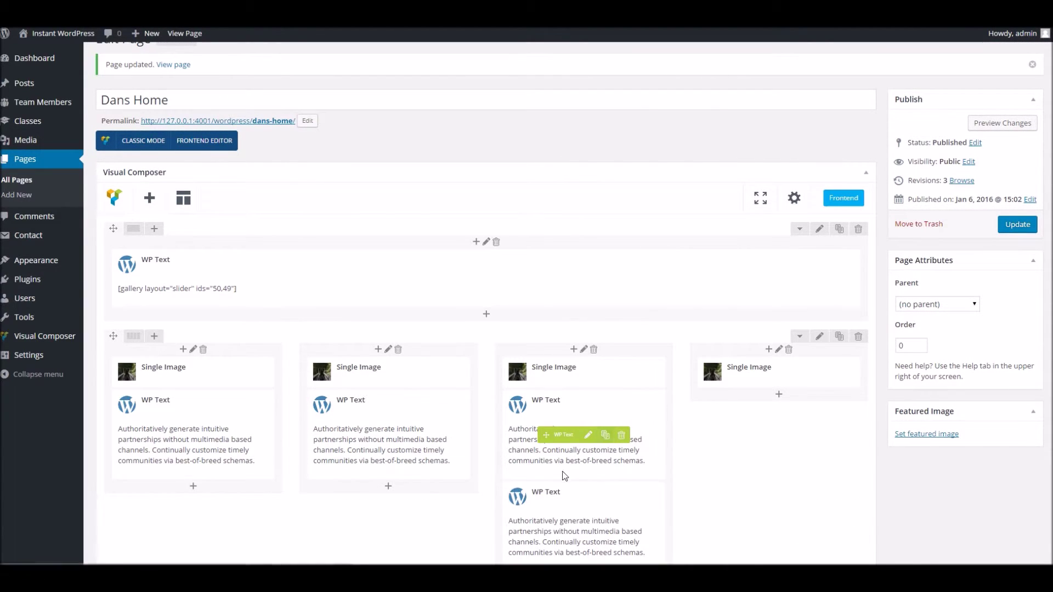
drag(562, 524, 739, 408)
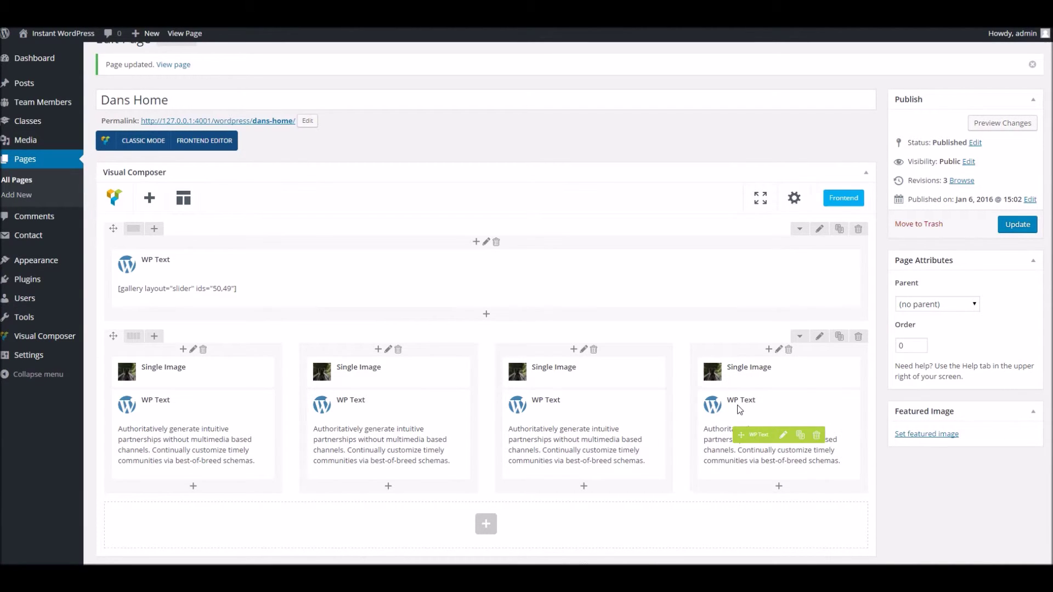
click(1016, 225)
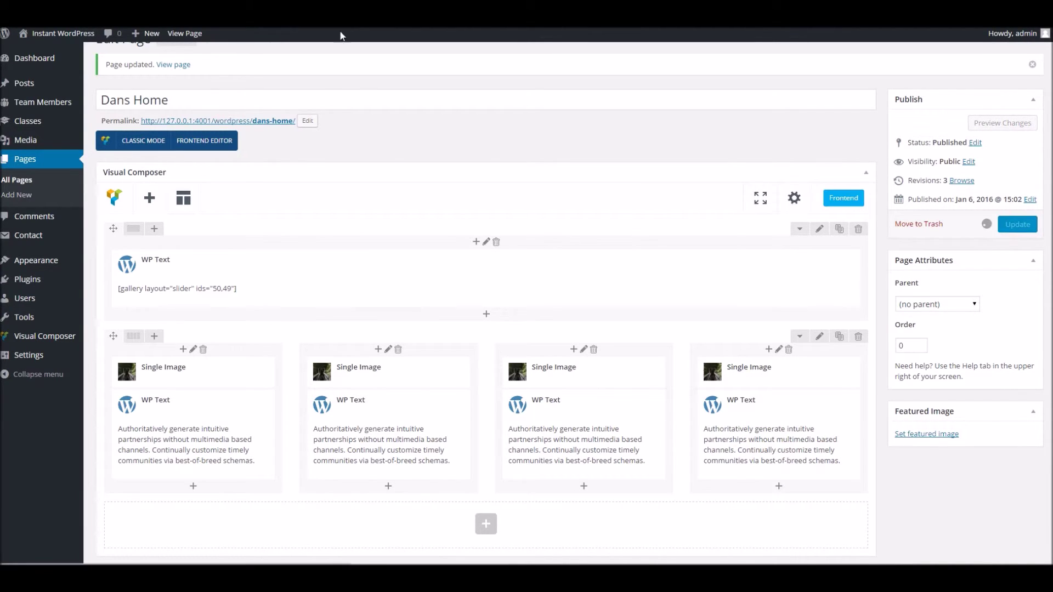
- View the updated page on the site and check the images and texts in the four columns
click(185, 33)
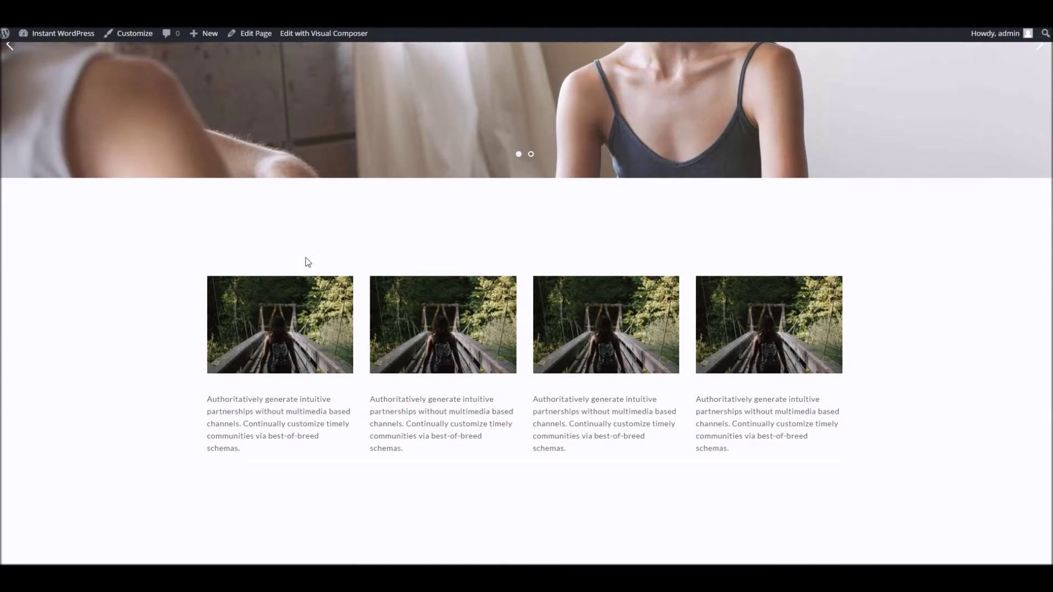
scroll(307, 383, down, 1)
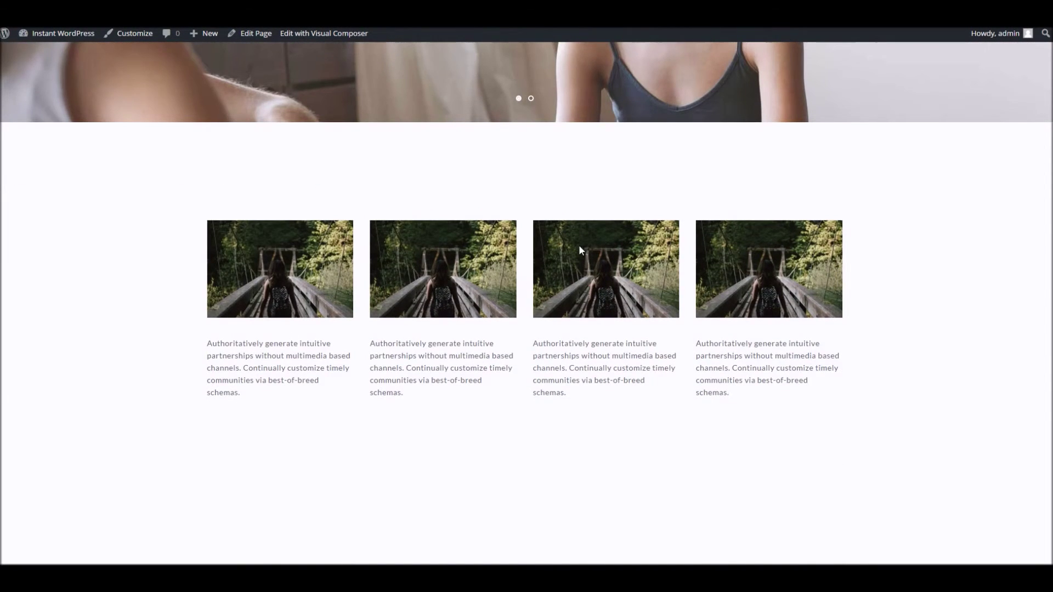
scroll(580, 250, down, 1)
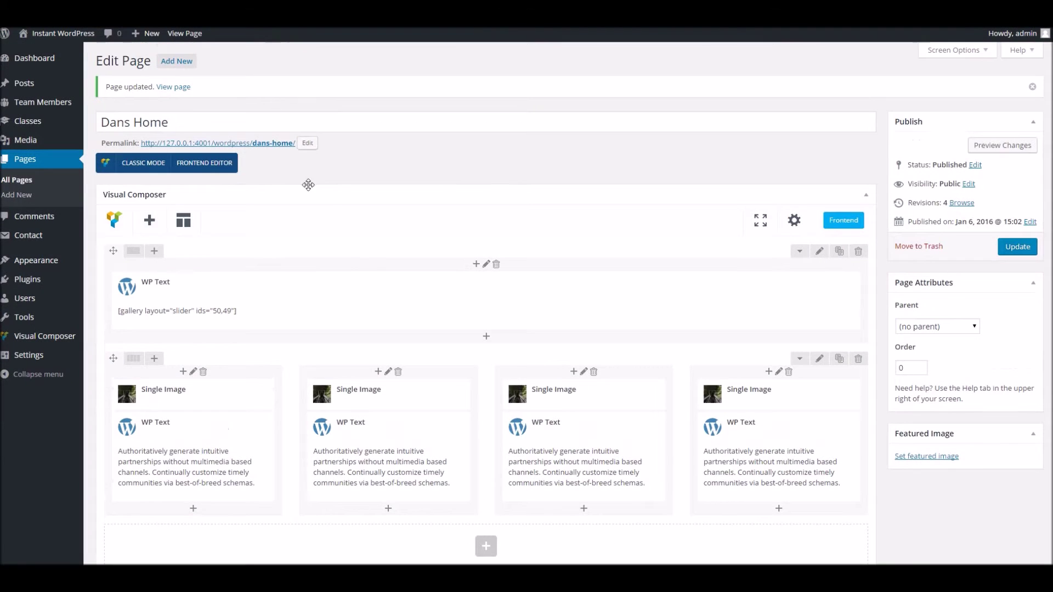
- Add a Workshop element in a new row below the four-column row
scroll(565, 346, down, 1)
click(497, 495)
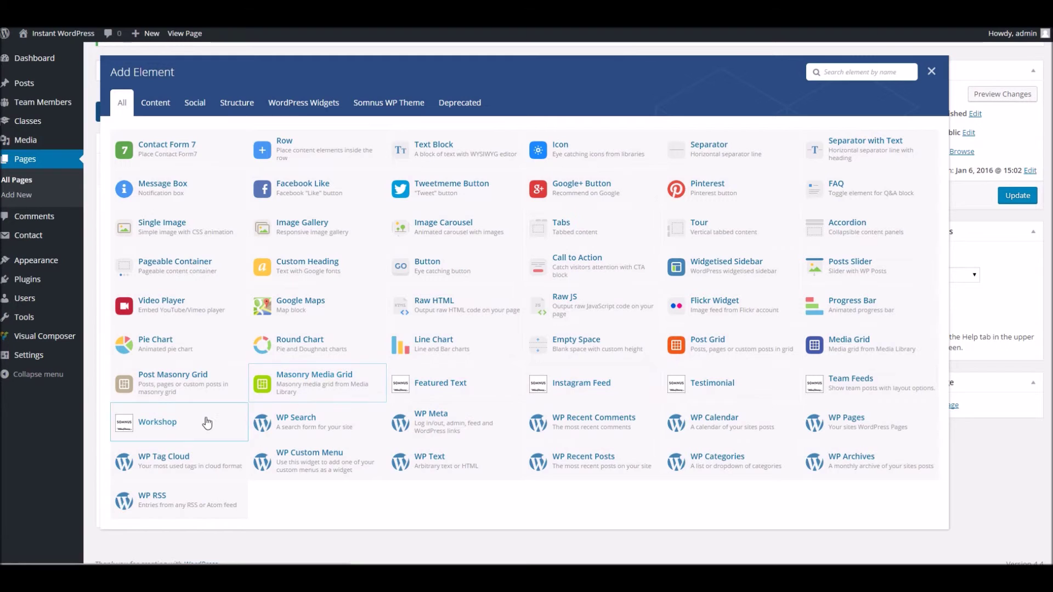
click(181, 426)
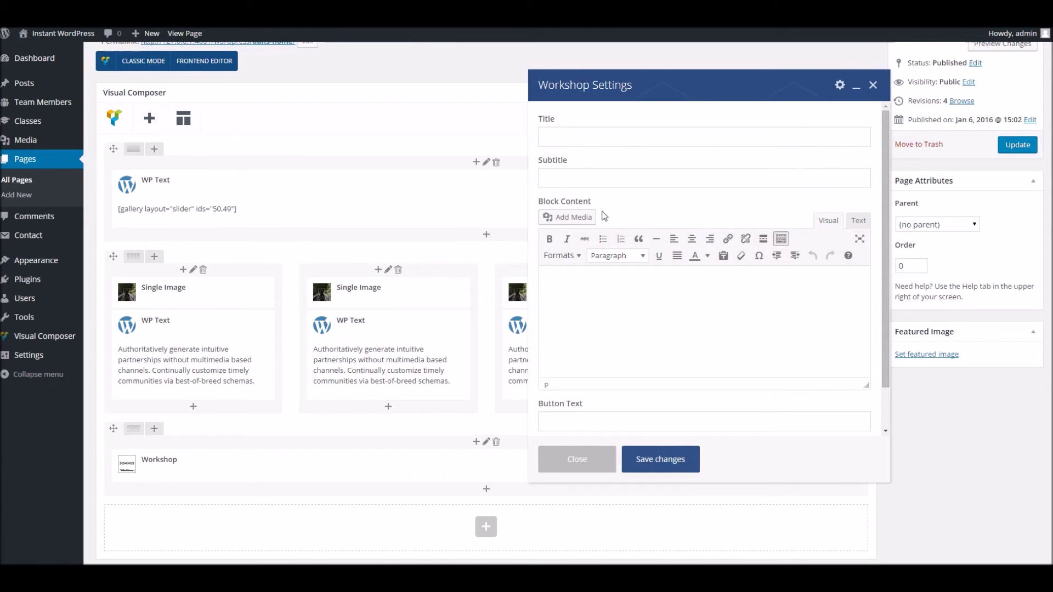
- Give the Workshop element the title "Dans Fitness", the subtitle "Get fit" and the same two placeholder sentences as block content
click(585, 144)
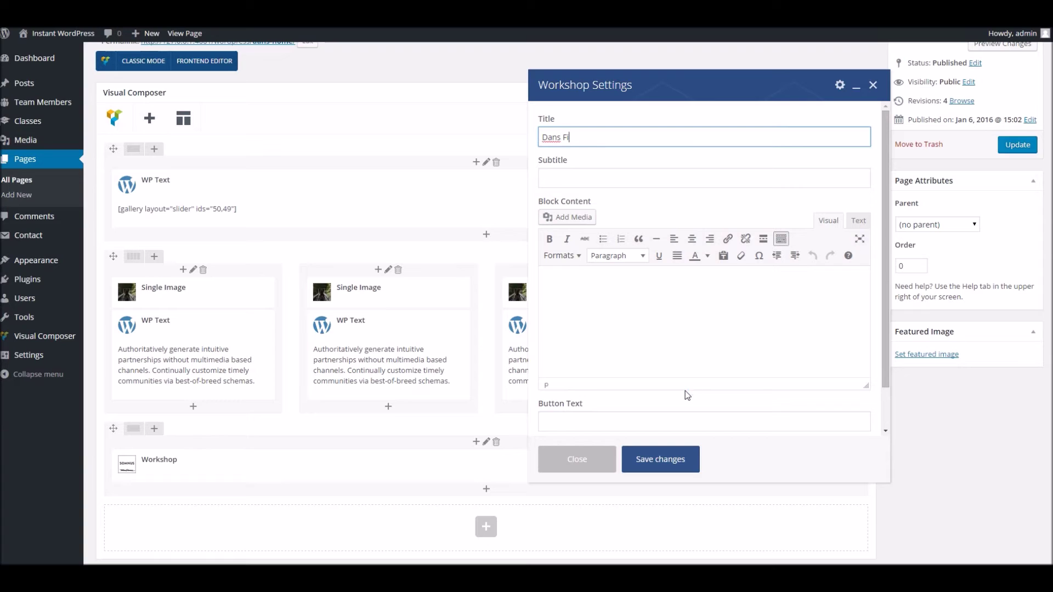
text(Dans Fitness)
key(Tab)
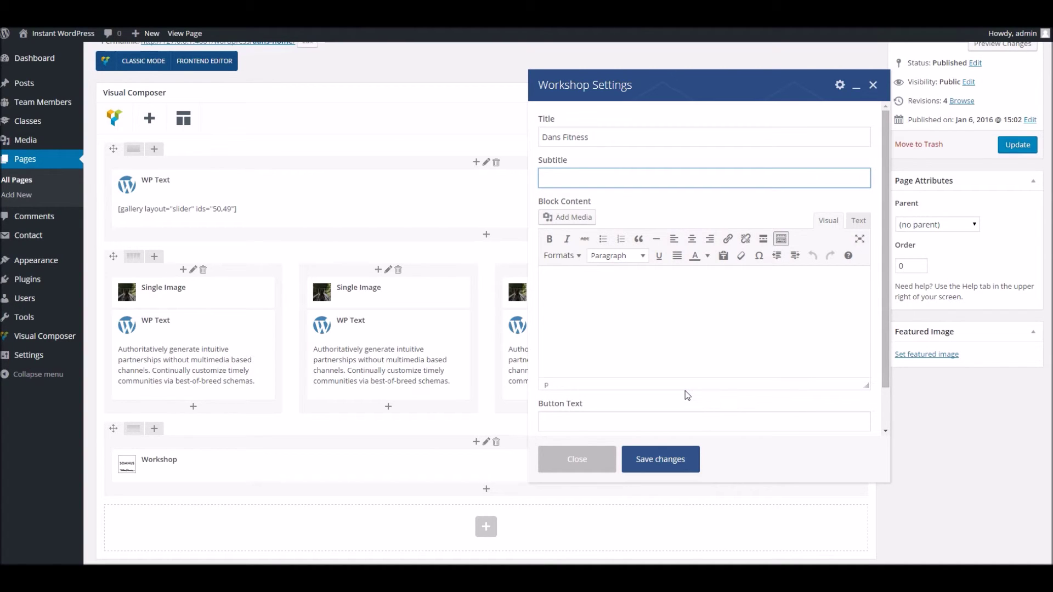
click(687, 395)
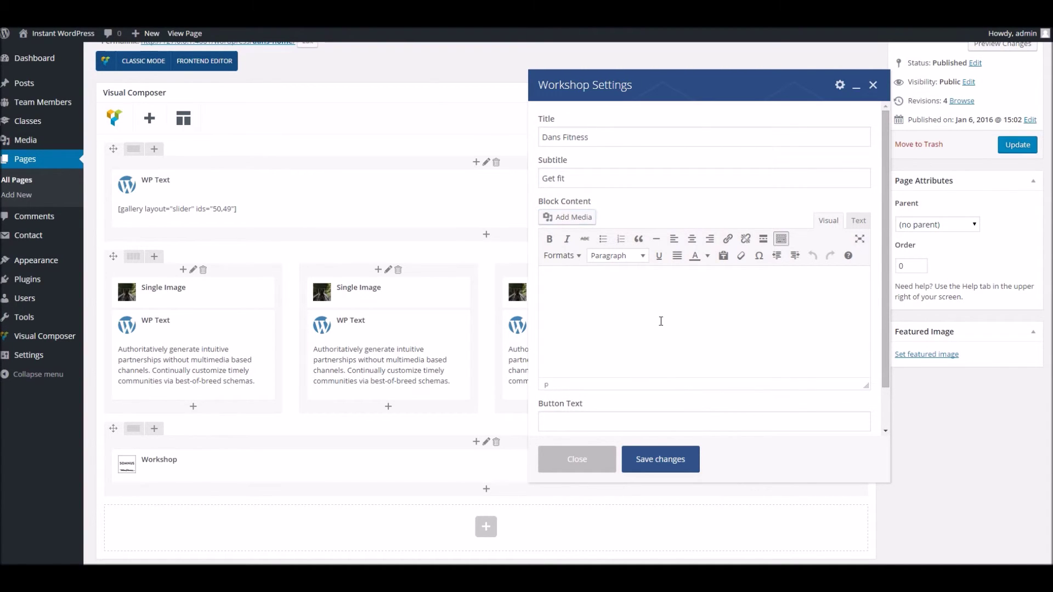
text(Authoritatively generate intuitive partnerships without multimedia based channels. Continually customize timely communities via best-of-breed schemas.)
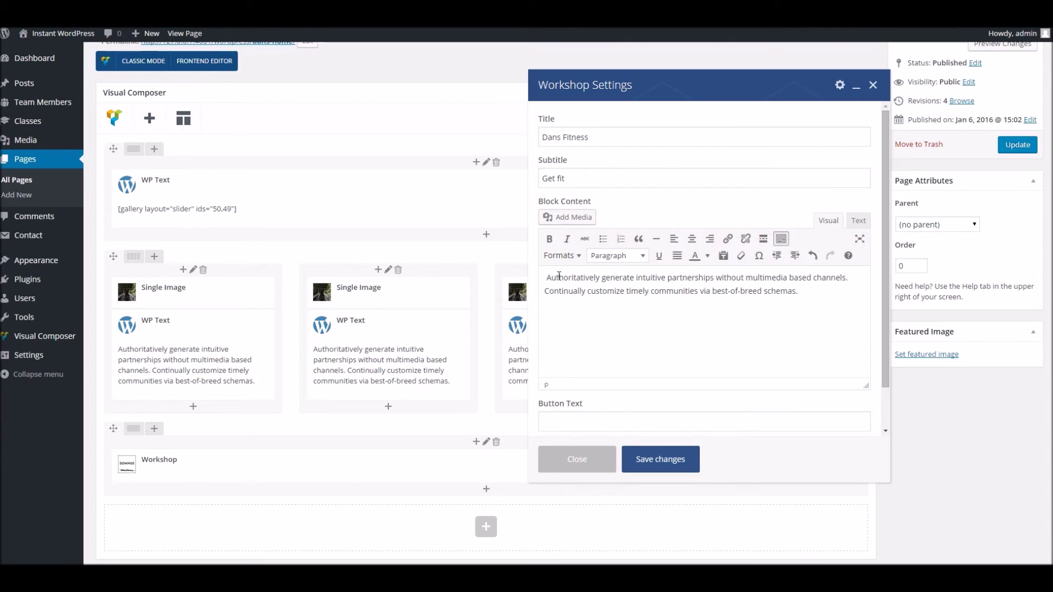
- Set the Workshop button text to "View" and its URL to "#", save the element settings and update the page
click(582, 420)
scroll(587, 384, down, 1)
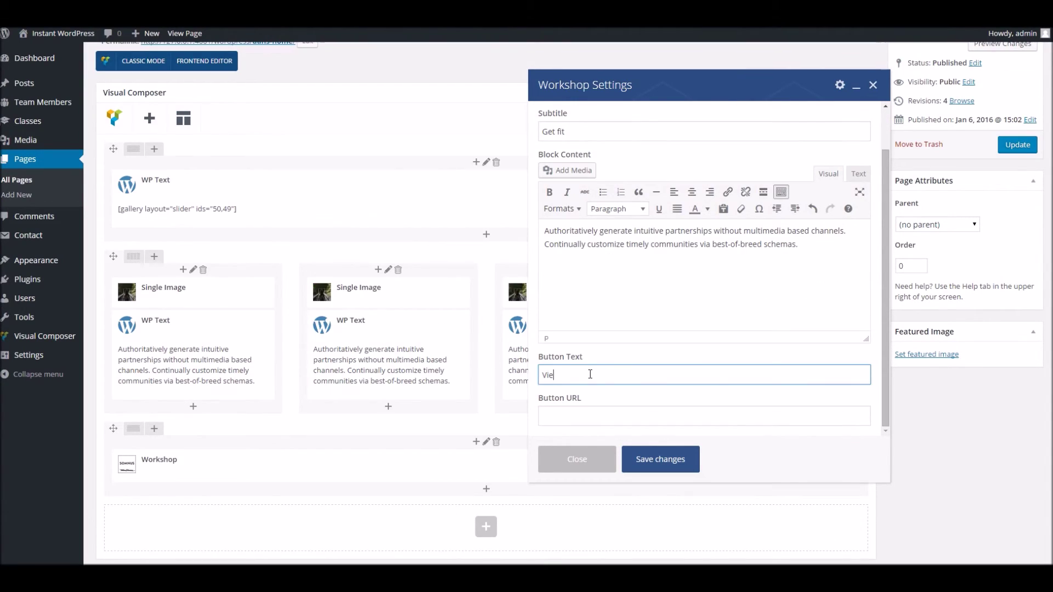
text(View)
key(Tab)
text(#)
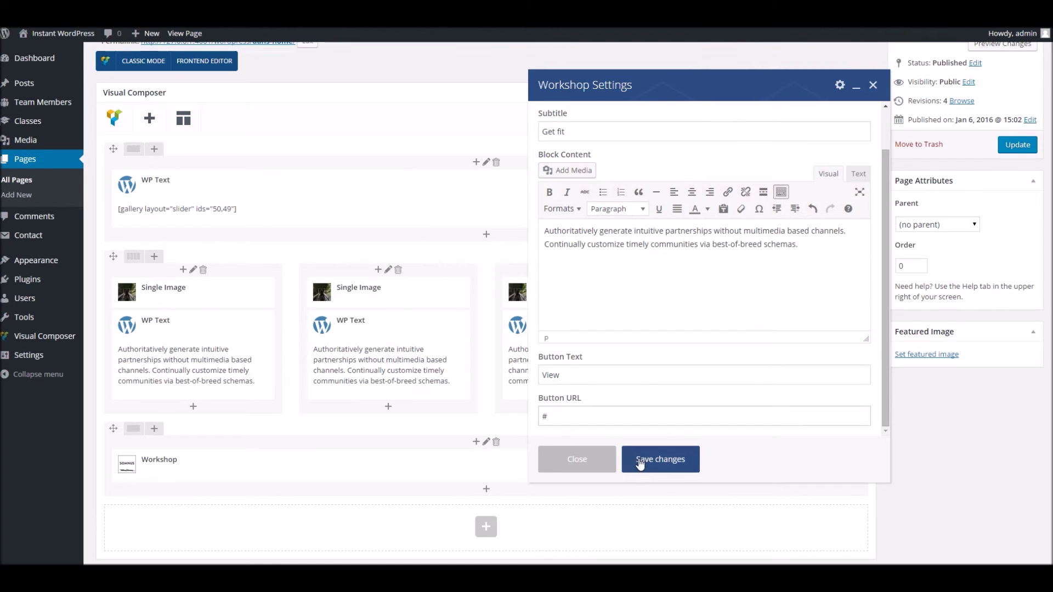
click(640, 460)
click(1011, 147)
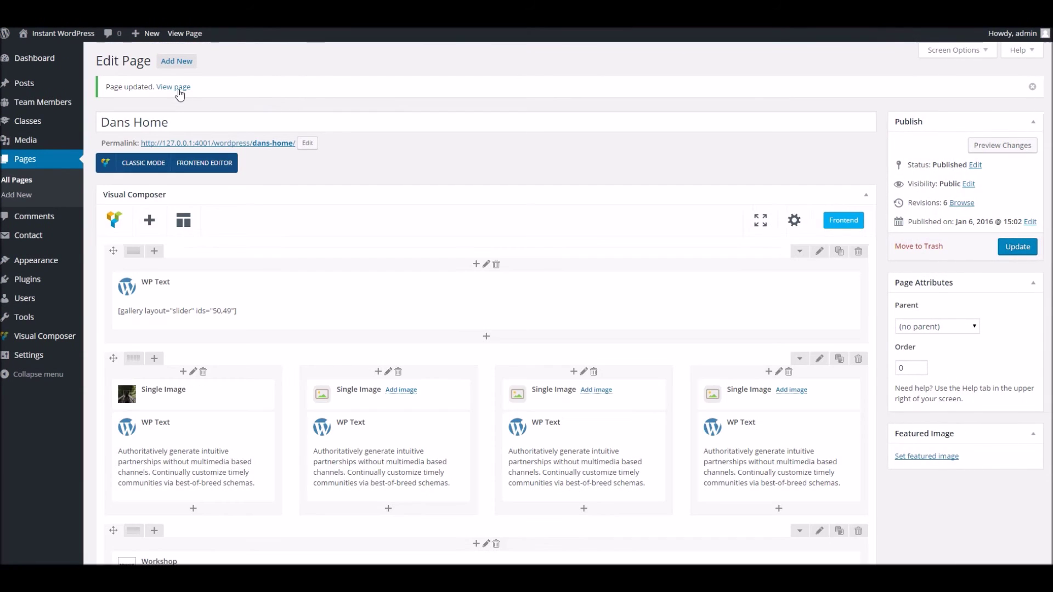
- View the updated page on the site in a new tab and check the slider, the four-column row and the Workshop block
right_click(175, 87)
click(203, 93)
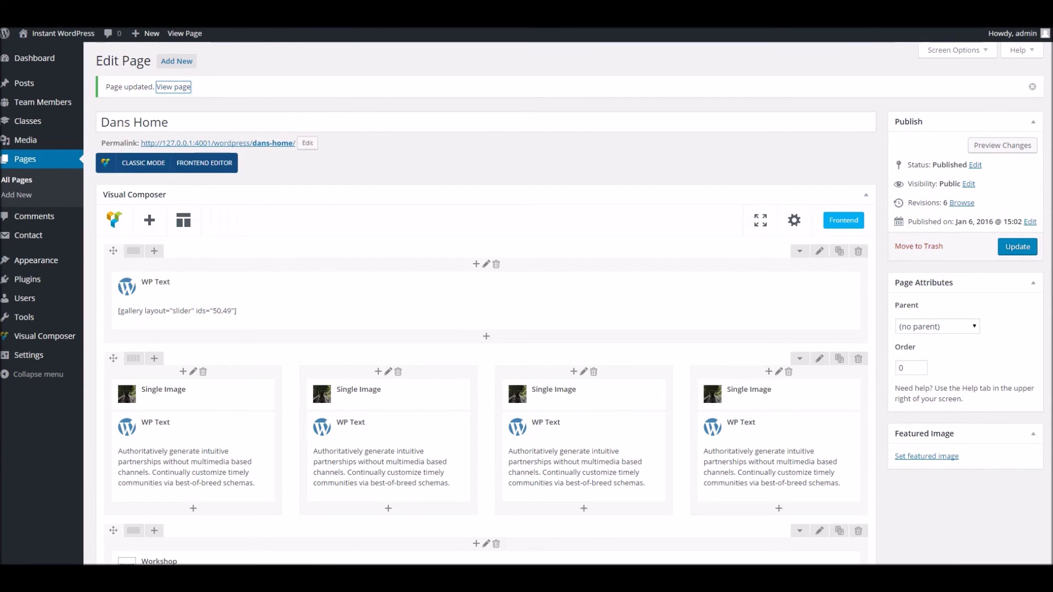
scroll(306, 205, down, 6)
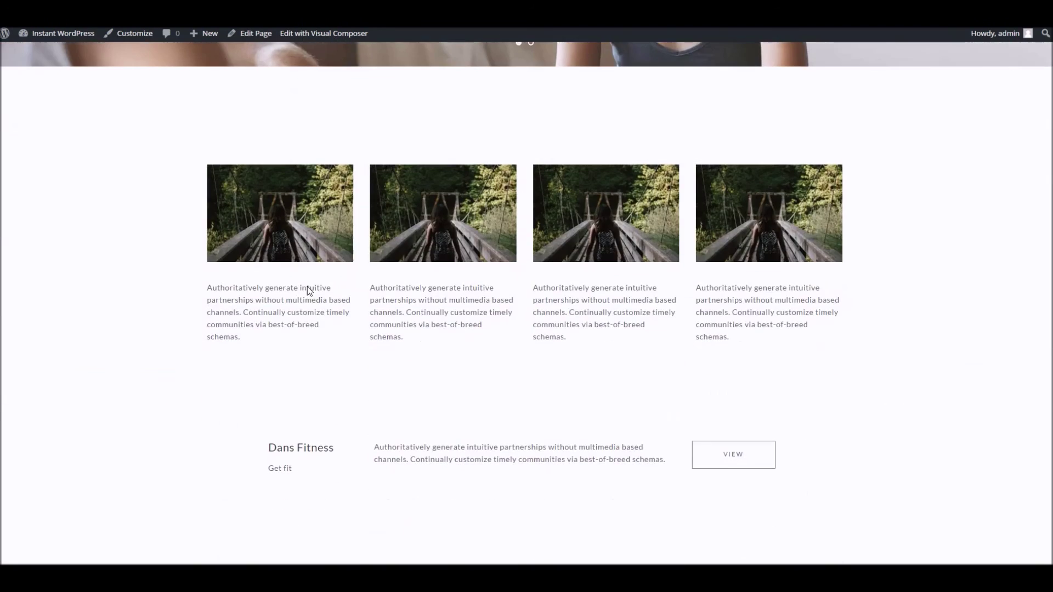
scroll(309, 291, down, 2)
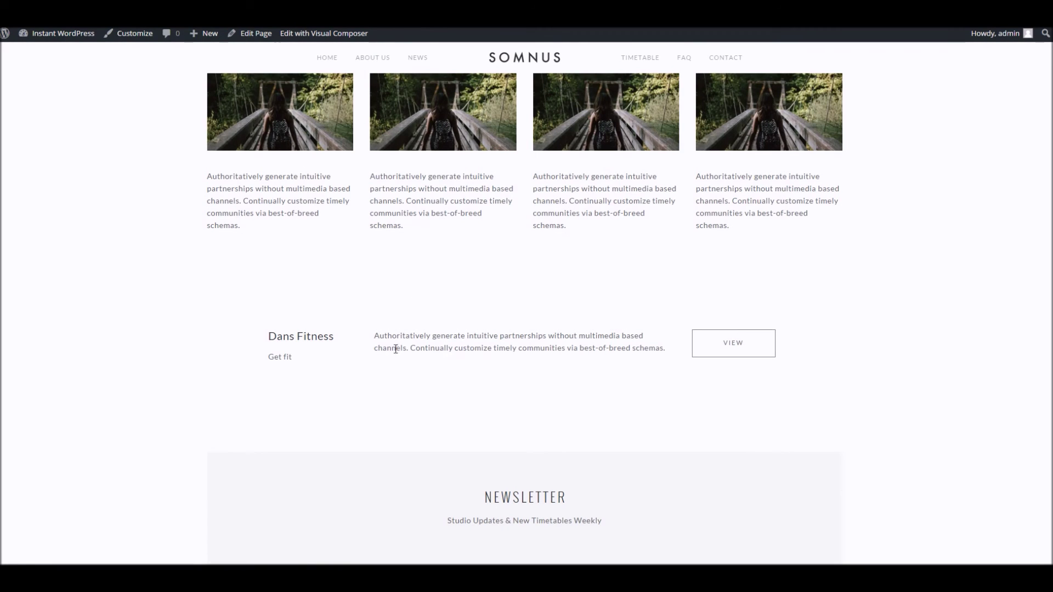
scroll(450, 352, down, 1)
scroll(416, 353, up, 8)
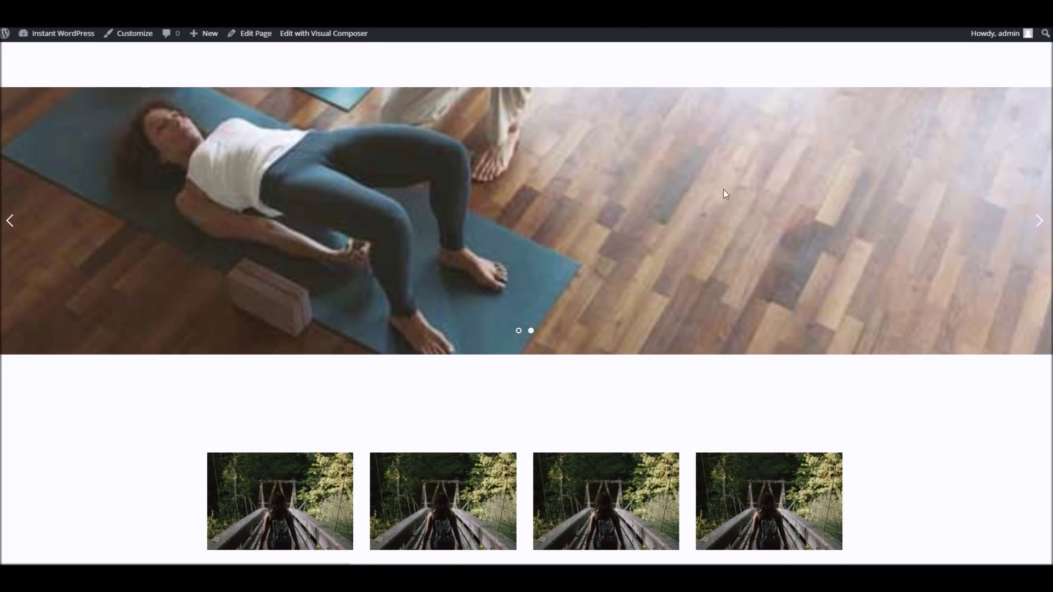
scroll(715, 190, up, 1)
scroll(708, 190, down, 10)
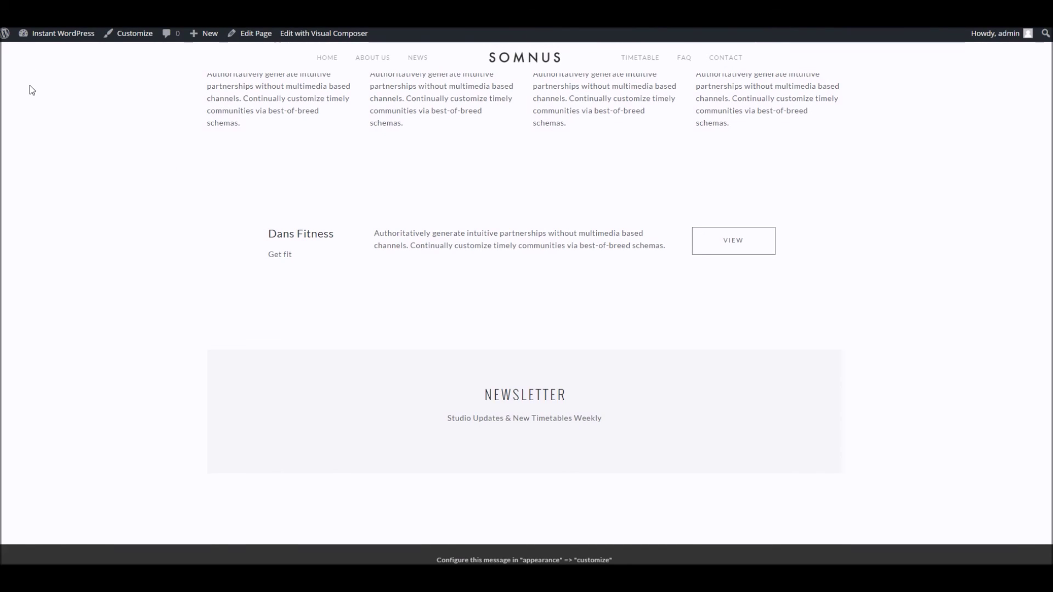
mouse_move(55, 33)
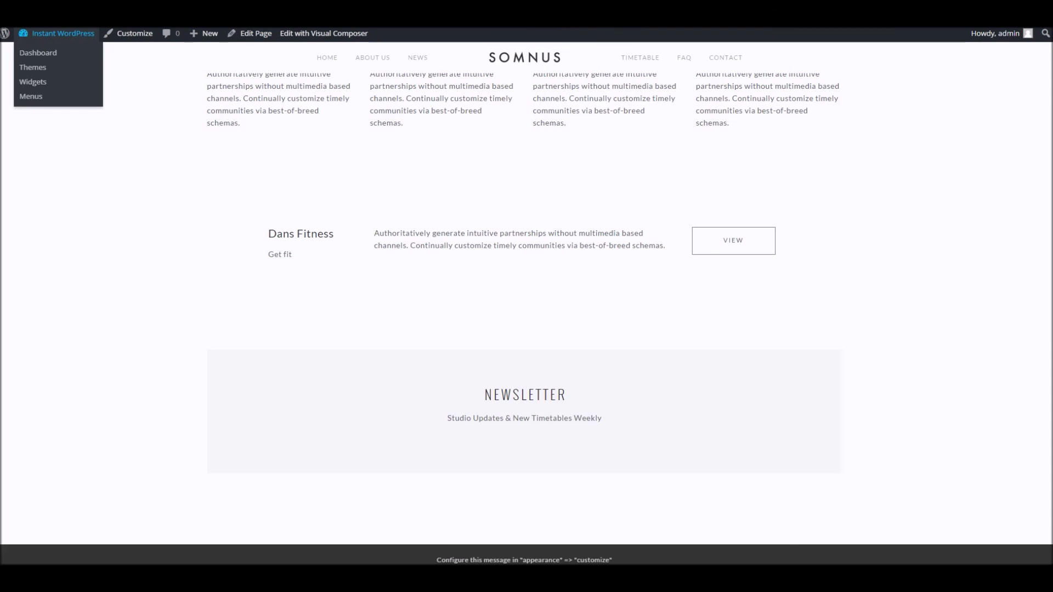